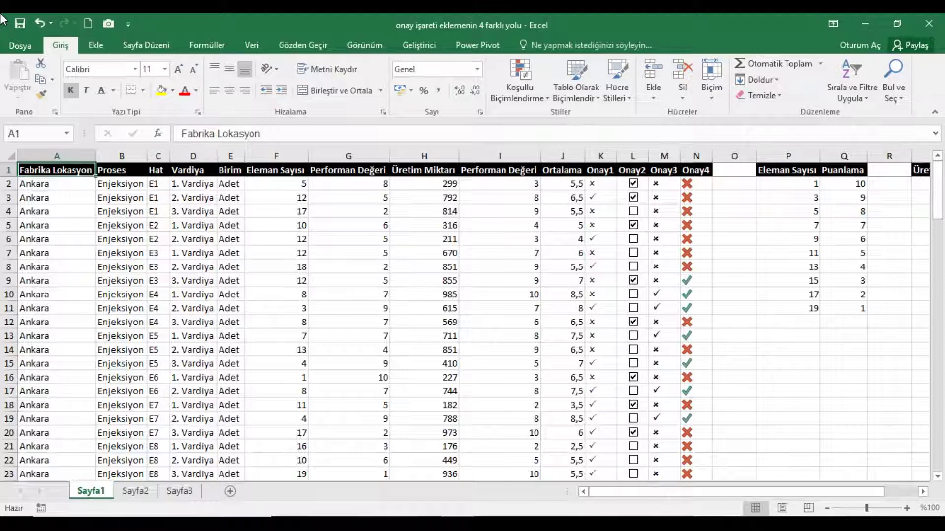
# - Select the Fabrika Lokasyon column on Sayfa1 and scroll through its rows
pyautogui.click(57, 156)
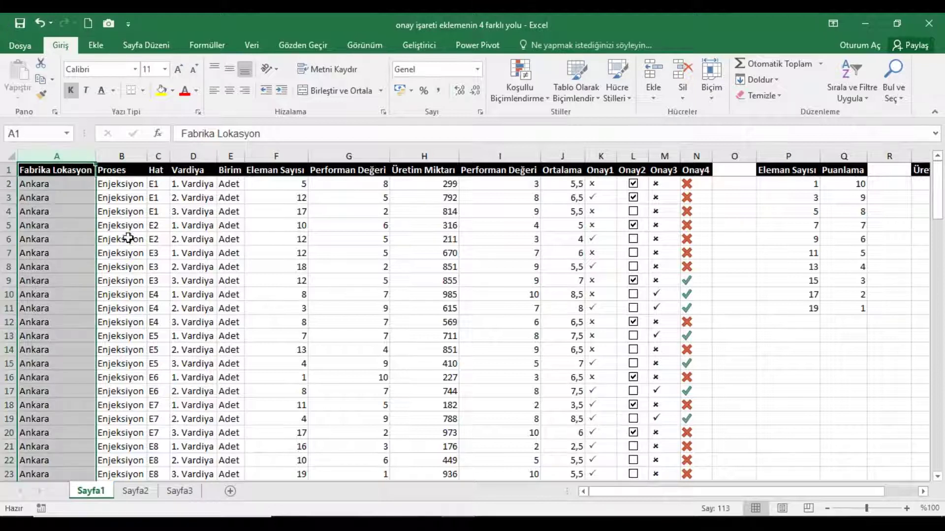
pyautogui.scroll(-7, 65, 247)
pyautogui.scroll(-7, 64, 251)
pyautogui.scroll(-7, 63, 255)
pyautogui.scroll(-6, 63, 271)
pyautogui.scroll(-15, 62, 270)
pyautogui.scroll(7, 64, 270)
pyautogui.scroll(10, 66, 271)
pyautogui.scroll(11, 68, 270)
pyautogui.scroll(11, 68, 271)
pyautogui.scroll(3, 68, 270)
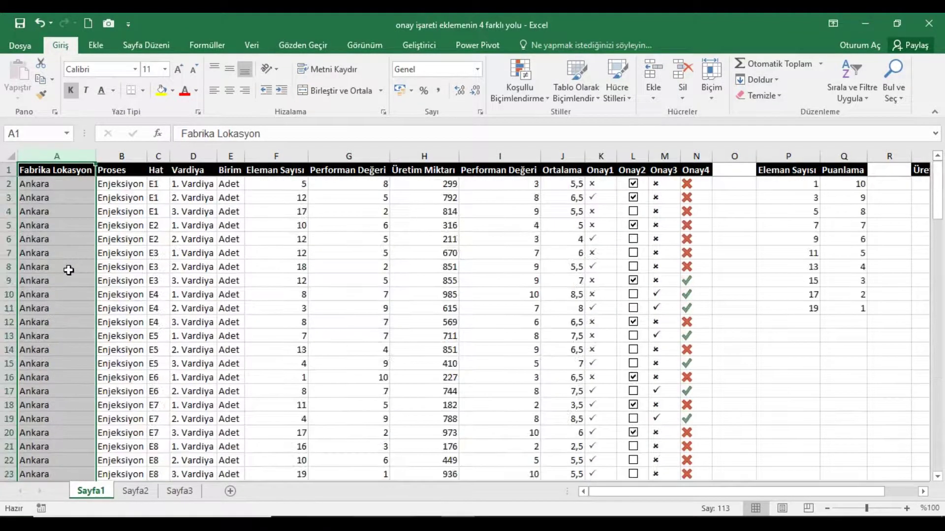
# - Go through the Proses, Hat, Eleman Sayısı, Performans Değeri, Üretim Miktarı, Ortalama and Onay columns
pyautogui.click(140, 169)
pyautogui.moveTo(140, 169); pyautogui.dragTo(202, 166)
pyautogui.click(168, 169)
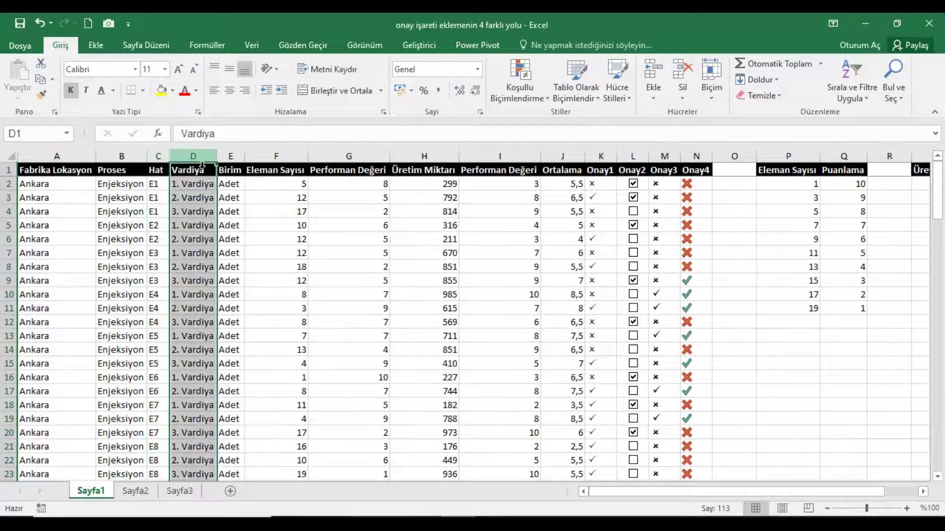
pyautogui.click(289, 168)
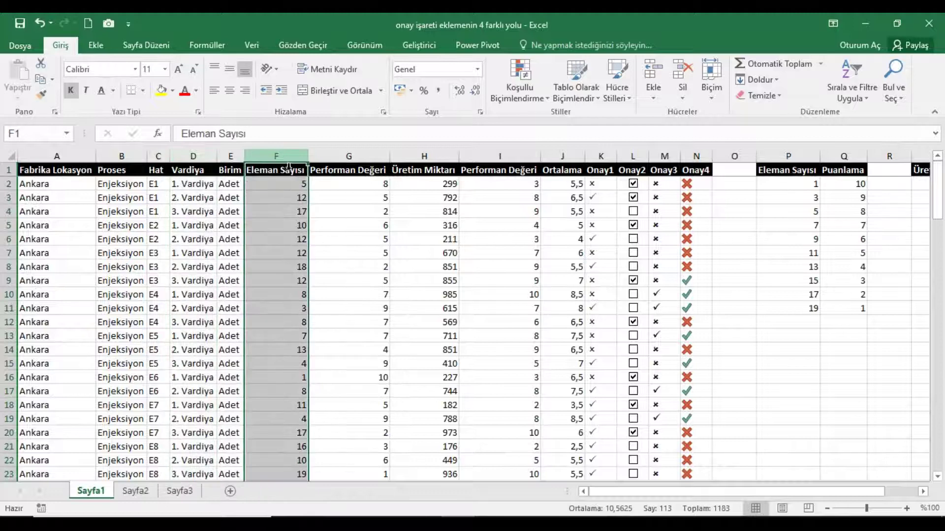
pyautogui.click(367, 169)
pyautogui.click(415, 170)
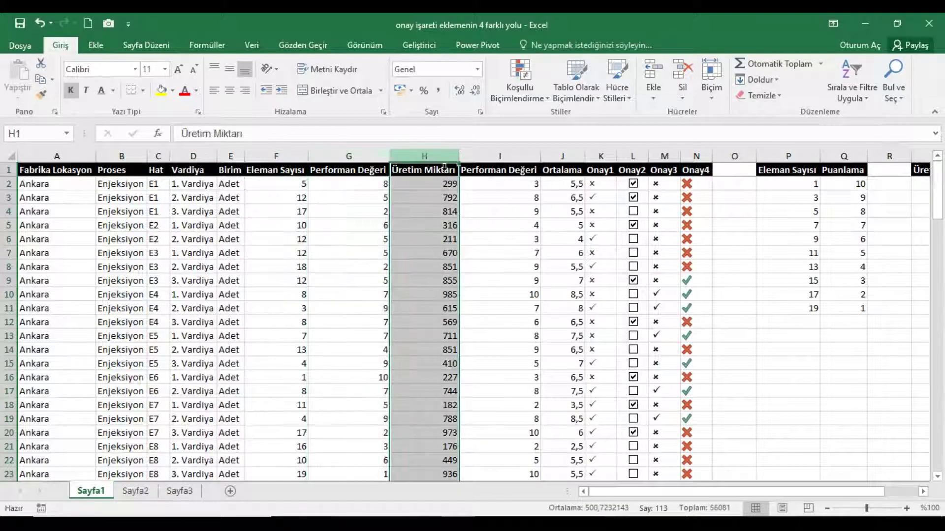
pyautogui.click(517, 164)
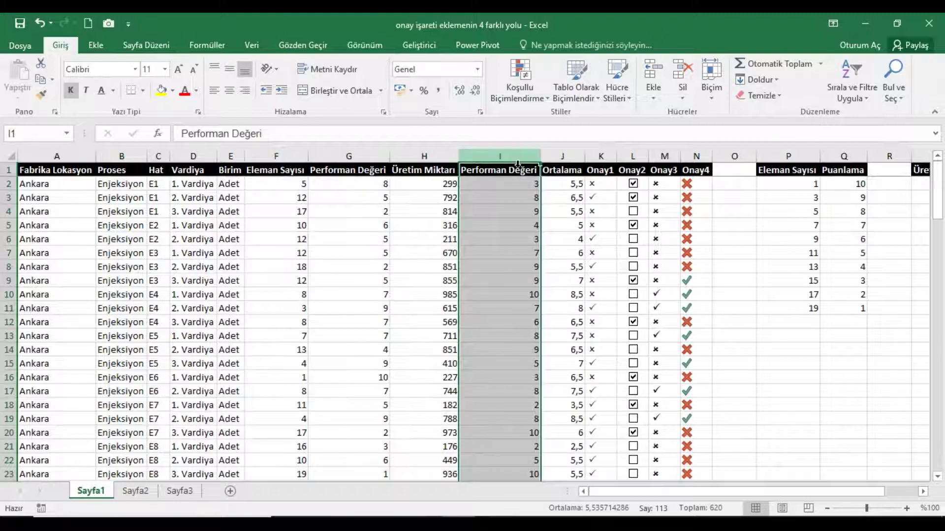
pyautogui.click(581, 167)
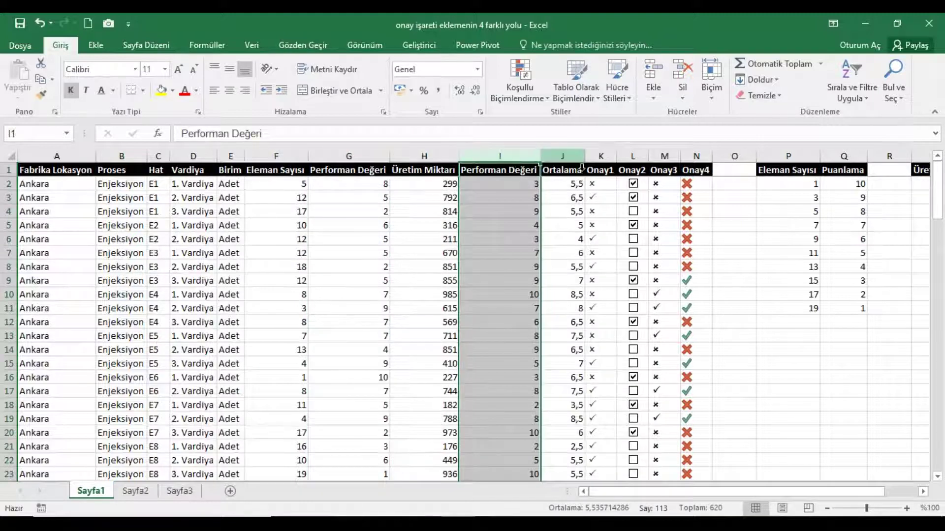
pyautogui.click(582, 167)
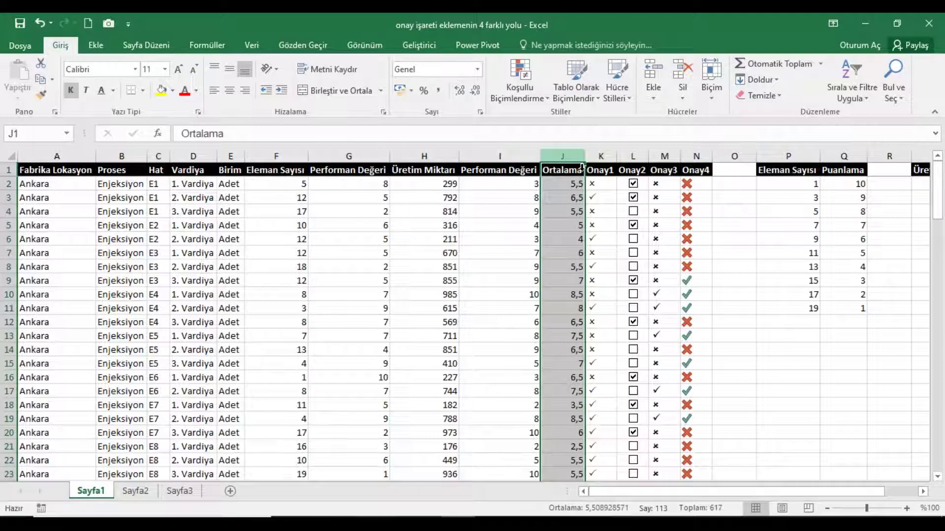
pyautogui.moveTo(601, 157); pyautogui.dragTo(699, 157)
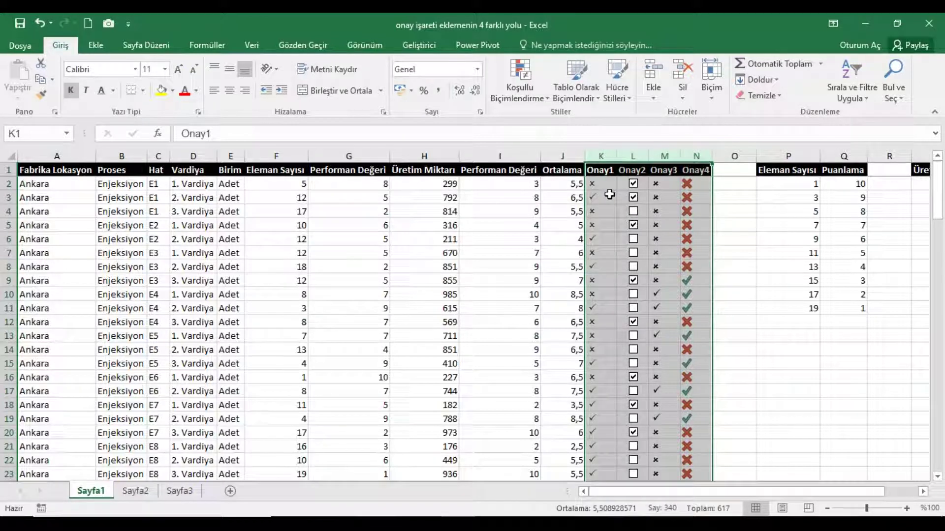
# - Copy columns A through F from Sayfa1 into Sayfa2
pyautogui.moveTo(89, 157); pyautogui.dragTo(304, 158)
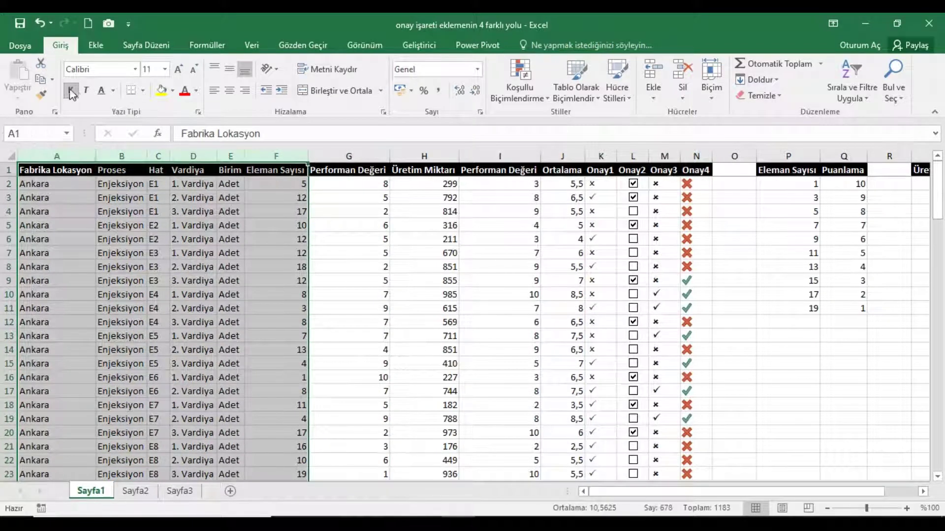
pyautogui.click(40, 79)
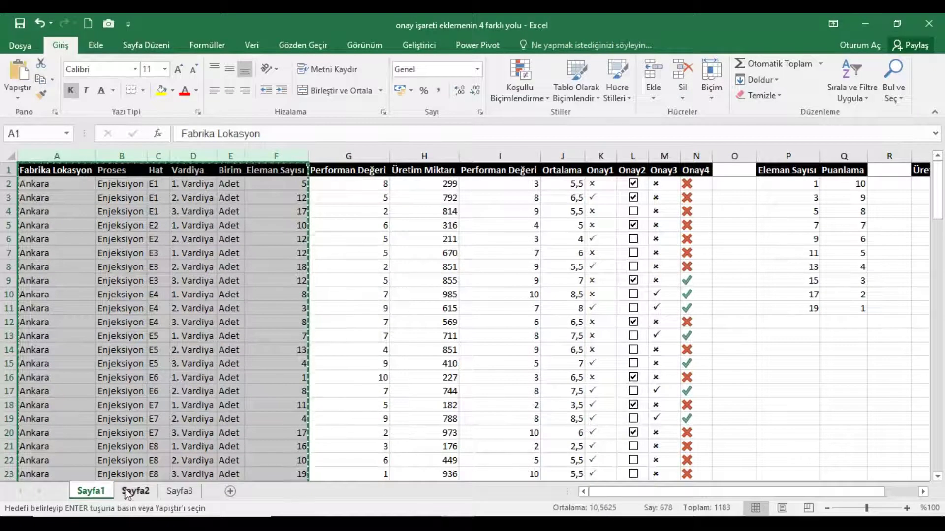
pyautogui.click(136, 491)
pyautogui.click(19, 74)
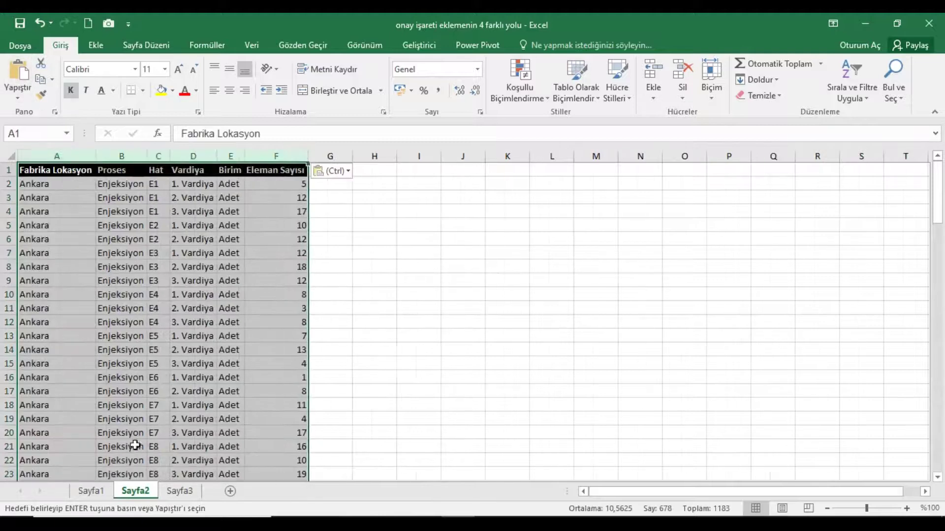
# - Copy the Sayfa1 header row into row 1 of Sayfa2
pyautogui.click(91, 491)
pyautogui.click(8, 170)
pyautogui.click(40, 79)
pyautogui.click(135, 491)
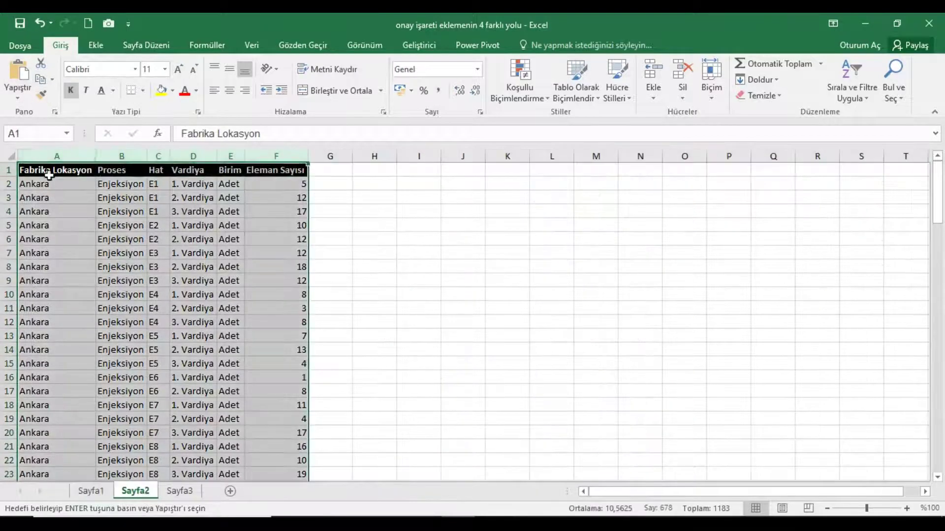
pyautogui.click(19, 170)
pyautogui.click(18, 72)
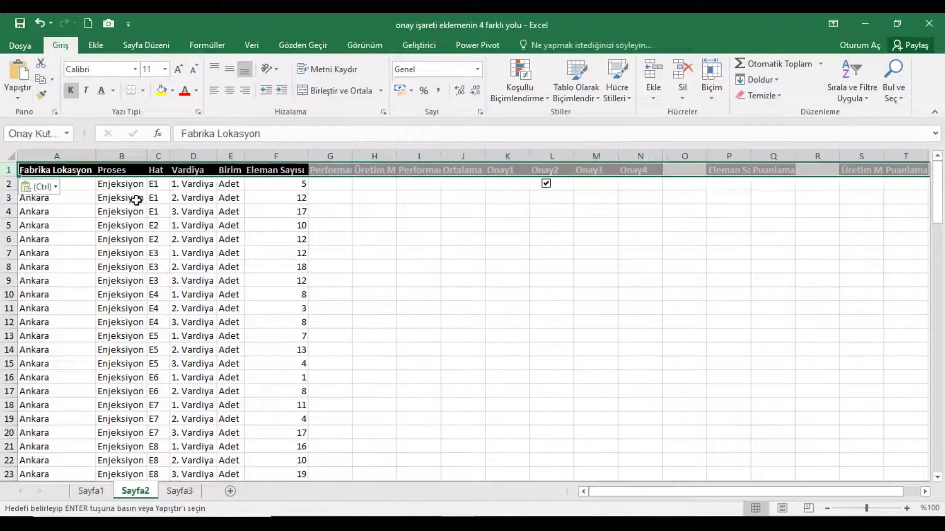
# - Copy the Üretim Miktarı column into Sayfa2 column H and AutoFit all column widths
pyautogui.click(94, 491)
pyautogui.click(424, 155)
pyautogui.click(41, 79)
pyautogui.click(135, 490)
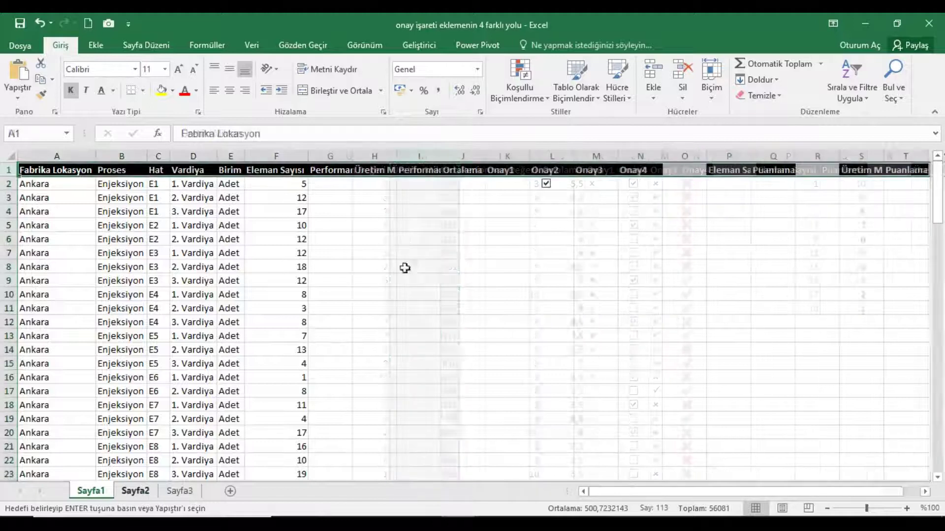
pyautogui.click(374, 156)
pyautogui.click(17, 74)
pyautogui.click(11, 156)
pyautogui.doubleClick(96, 156)
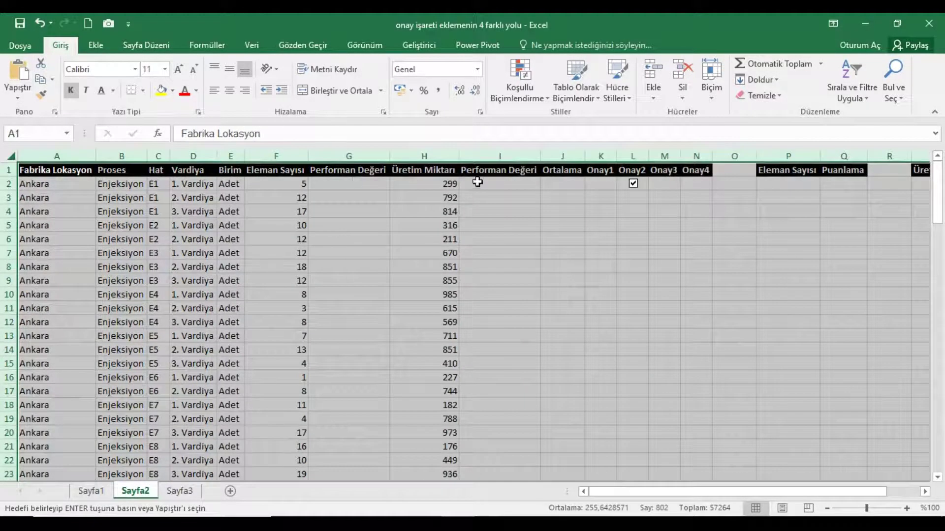
# - Copy the P–T lookup tables from Sayfa1 to Sayfa2 starting at P1
pyautogui.click(102, 497)
pyautogui.moveTo(789, 156)
pyautogui.mouseDown()
pyautogui.moveTo(851, 178)
pyautogui.moveTo(851, 169)
pyautogui.mouseUp()
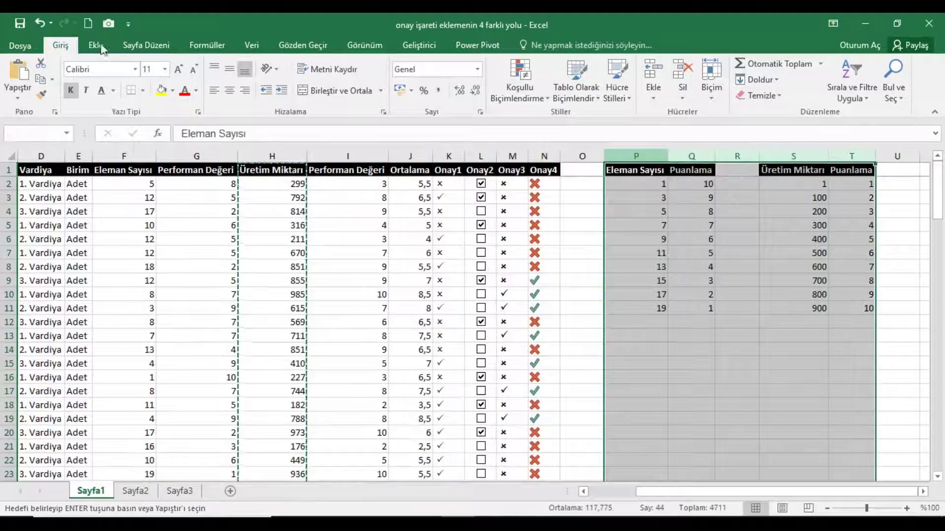
pyautogui.click(41, 79)
pyautogui.click(135, 491)
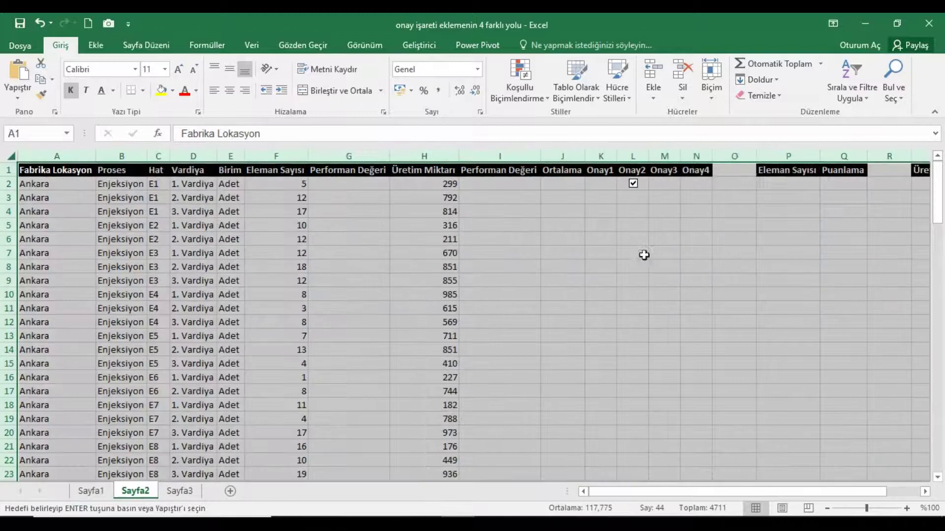
pyautogui.click(783, 171)
pyautogui.click(8, 83)
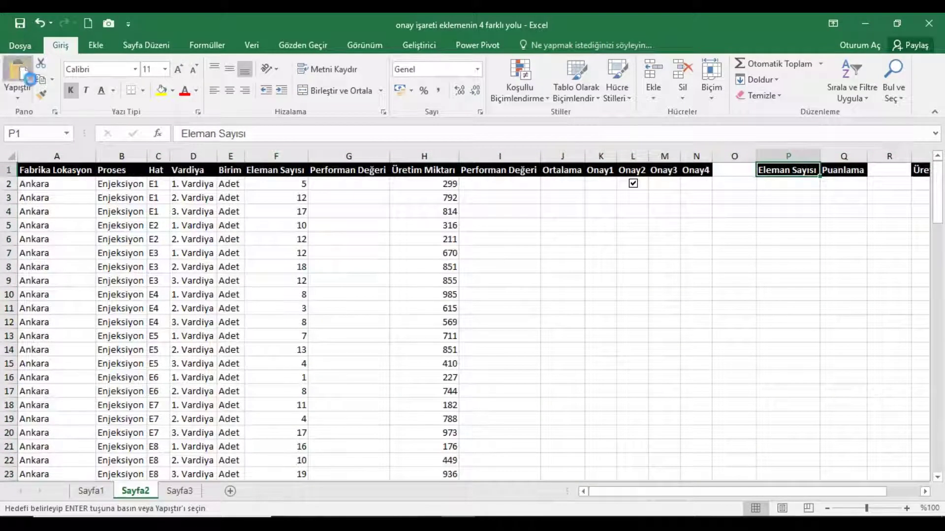
# - Cut the copied checkbox out of cell L2 on Sayfa2
pyautogui.click(631, 185)
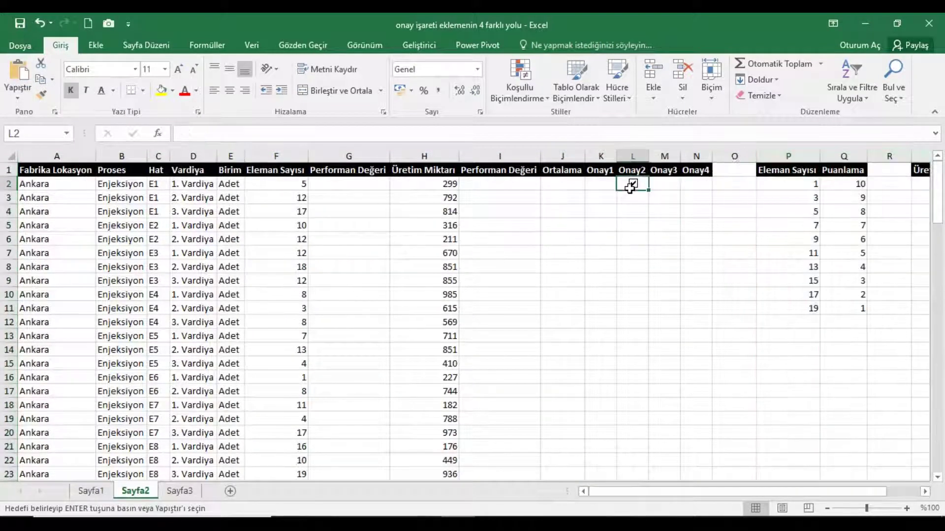
pyautogui.rightClick(631, 185)
pyautogui.click(657, 198)
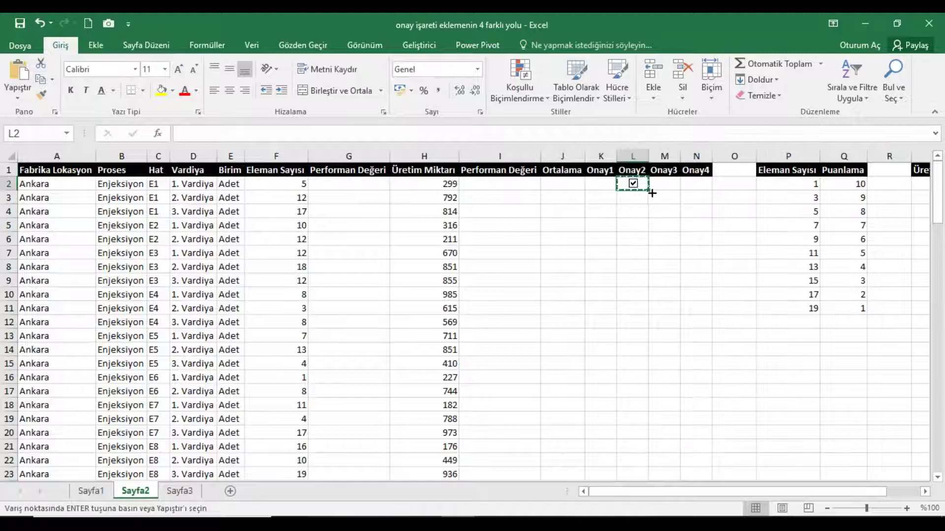
pyautogui.press('Escape')
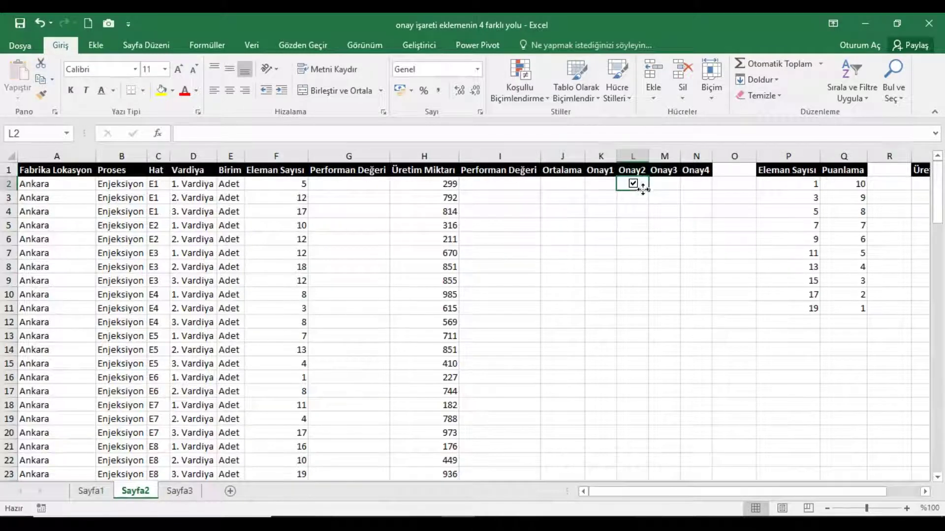
pyautogui.rightClick(634, 184)
pyautogui.click(681, 196)
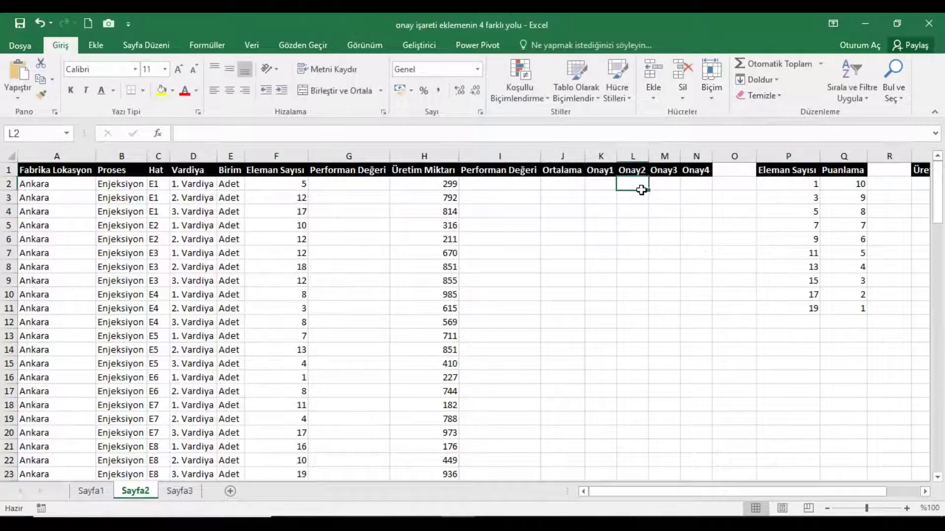
pyautogui.click(13, 157)
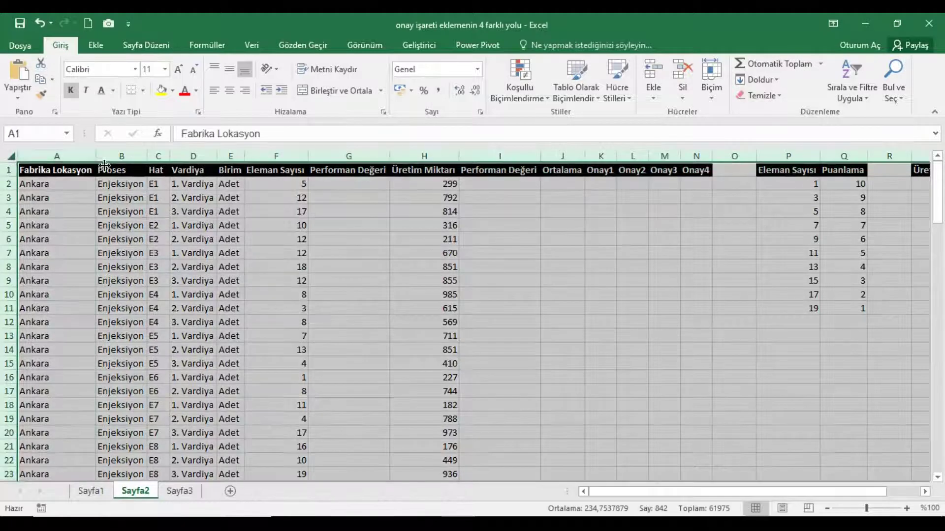
# - Clear the whole-sheet selection and save the workbook
pyautogui.click(77, 171)
pyautogui.click(19, 24)
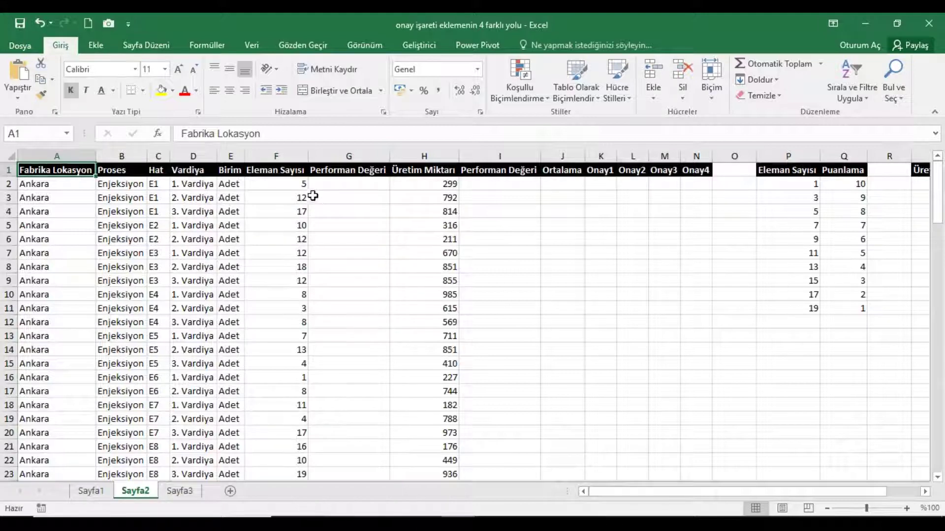
pyautogui.click(336, 187)
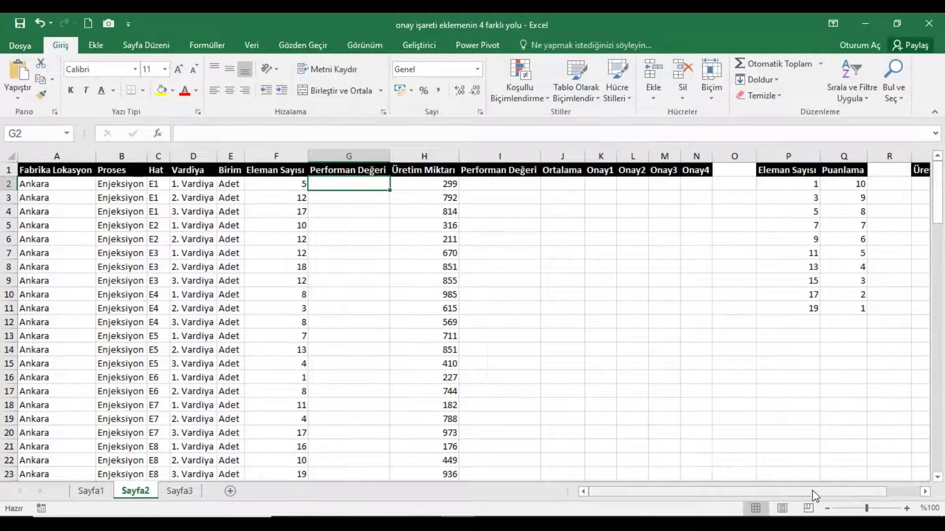
# - Check the Eleman Sayısı–Puanlama table in P2:Q11, scores running from 10 down to 1
pyautogui.moveTo(812, 492); pyautogui.dragTo(877, 492)
pyautogui.moveTo(660, 156); pyautogui.dragTo(715, 156)
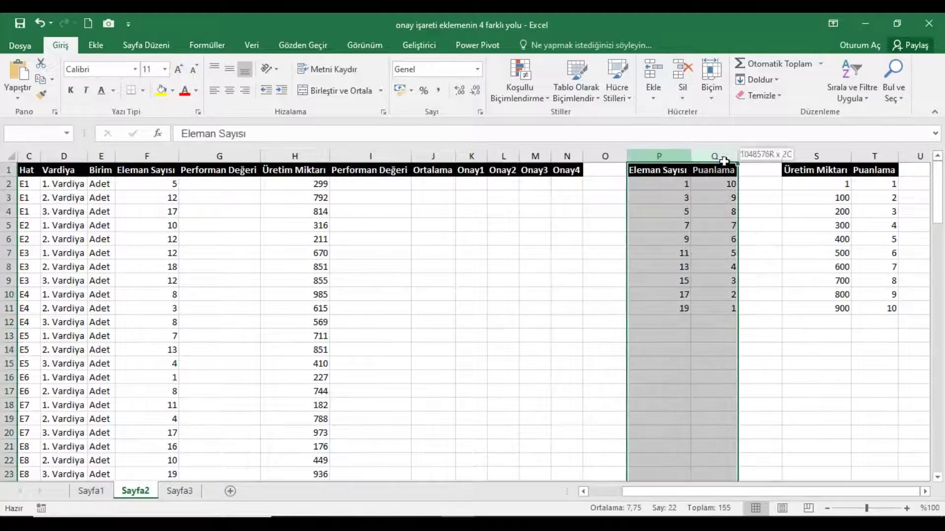
pyautogui.click(680, 192)
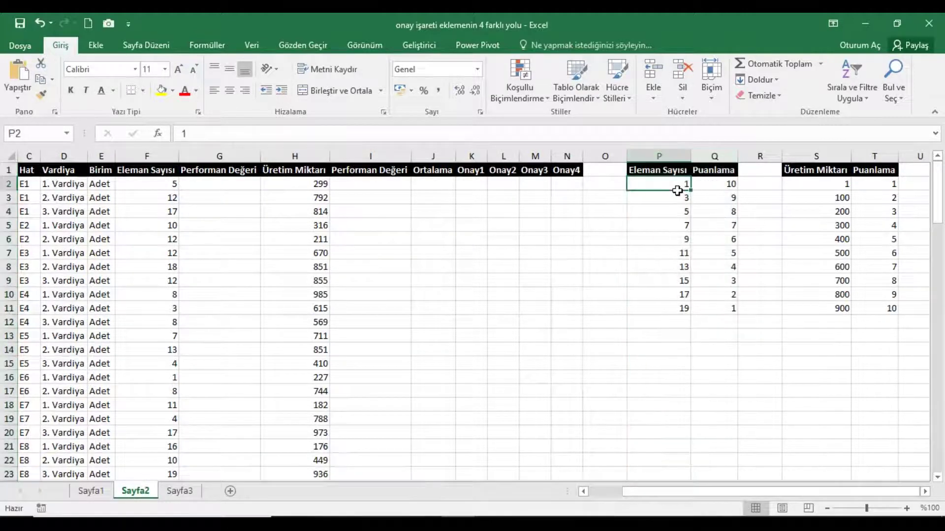
pyautogui.click(712, 187)
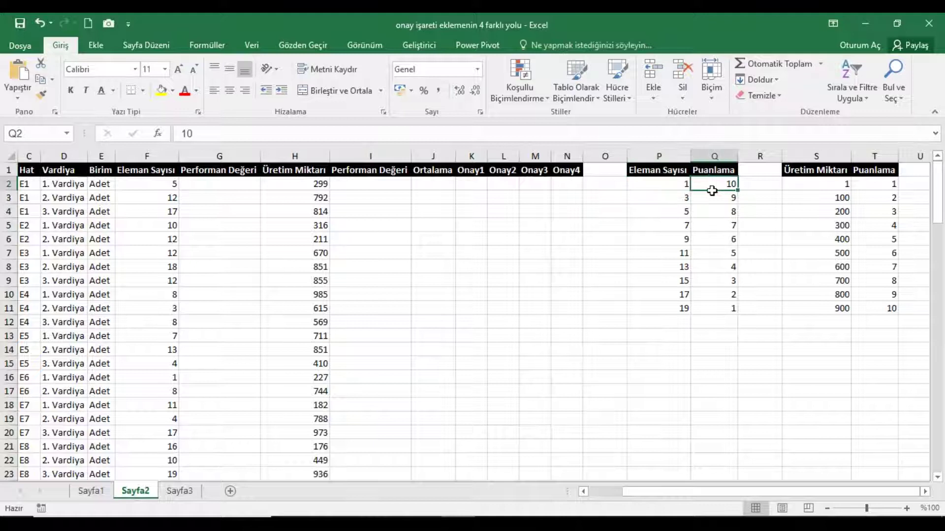
pyautogui.click(676, 206)
pyautogui.click(706, 196)
pyautogui.click(670, 315)
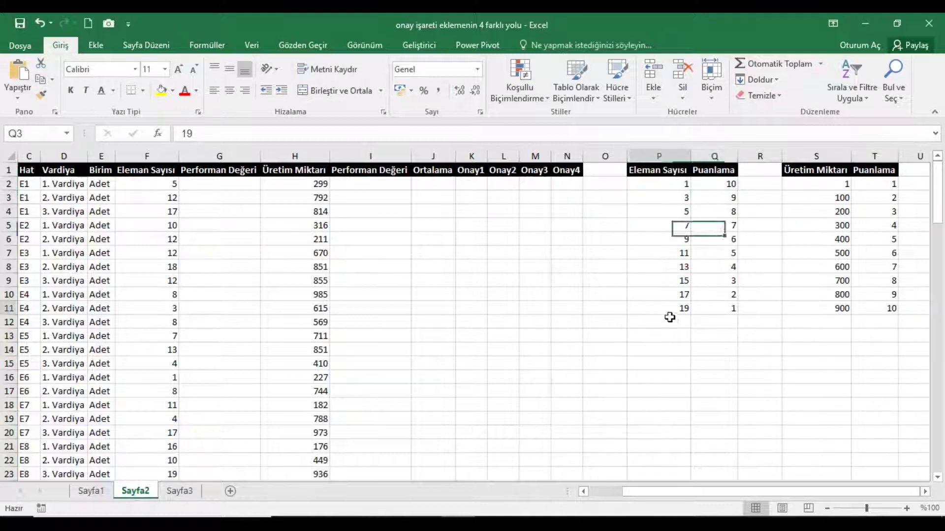
pyautogui.click(722, 313)
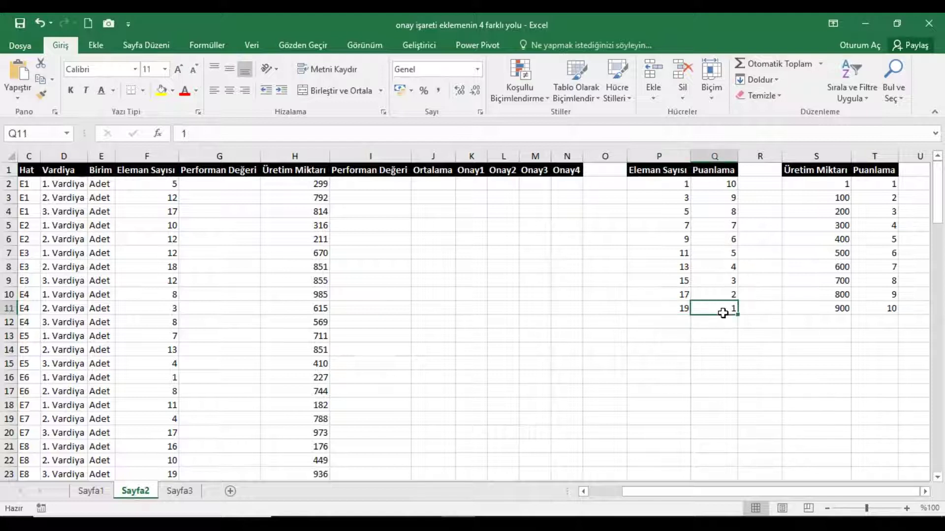
pyautogui.moveTo(719, 488); pyautogui.dragTo(686, 488)
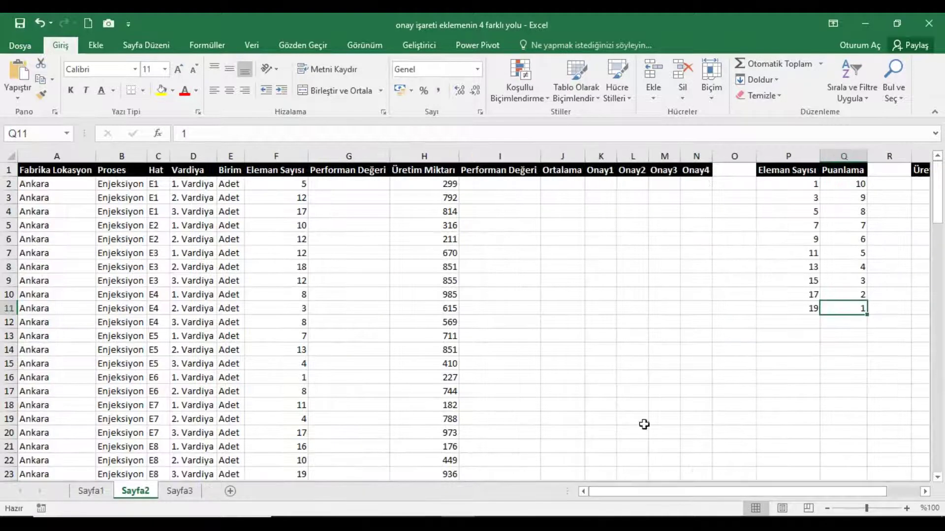
pyautogui.click(360, 189)
# - Enter =DÜŞEYARA(F2;P:Q;2;1) in G2 and fill it down column G
pyautogui.click(155, 136)
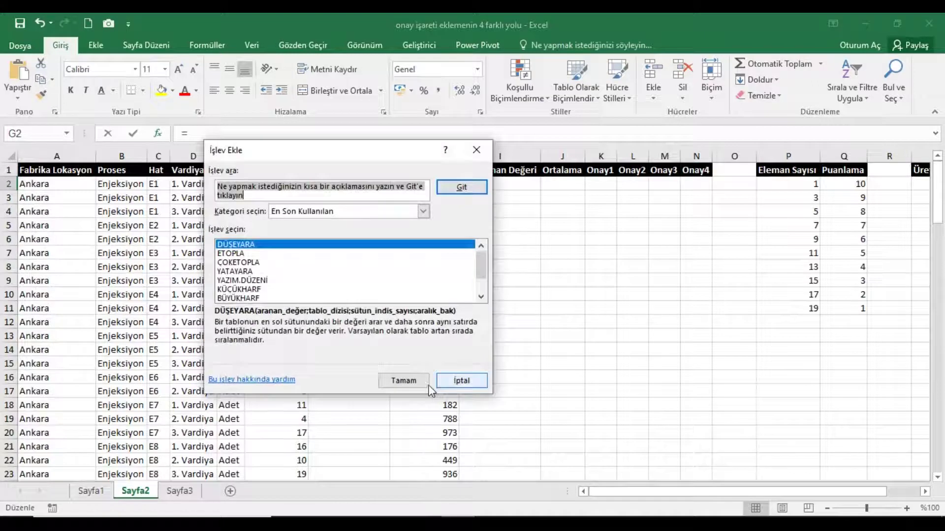
pyautogui.click(419, 383)
pyautogui.click(286, 189)
pyautogui.click(354, 323)
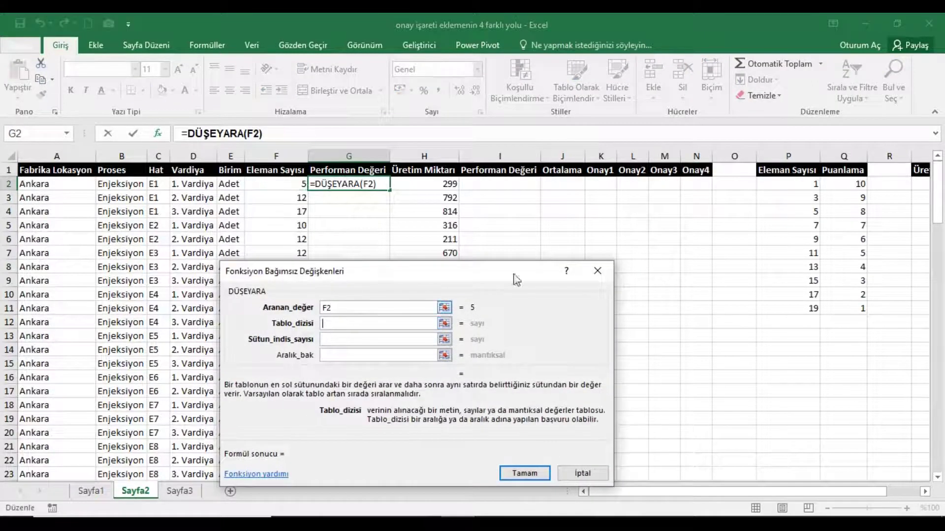
pyautogui.moveTo(788, 156); pyautogui.dragTo(847, 162)
pyautogui.click(338, 344)
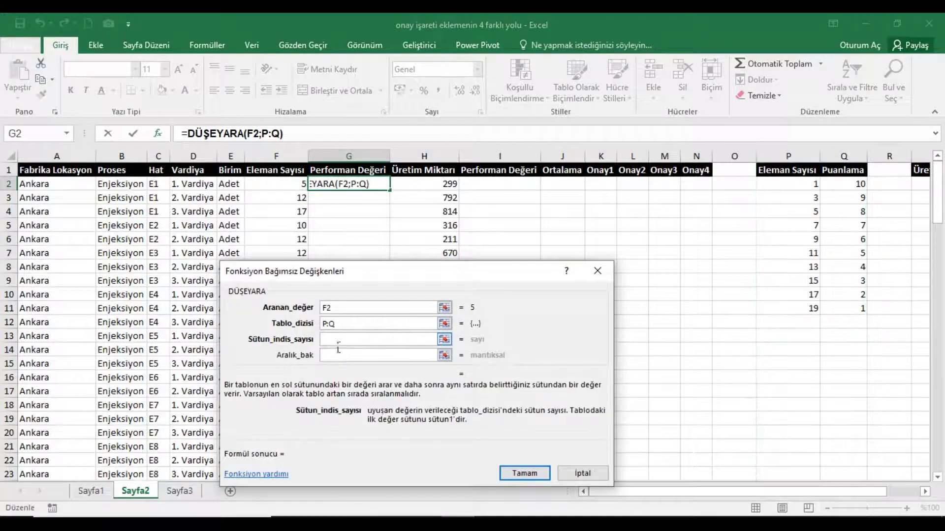
pyautogui.write('2')
pyautogui.click(346, 357)
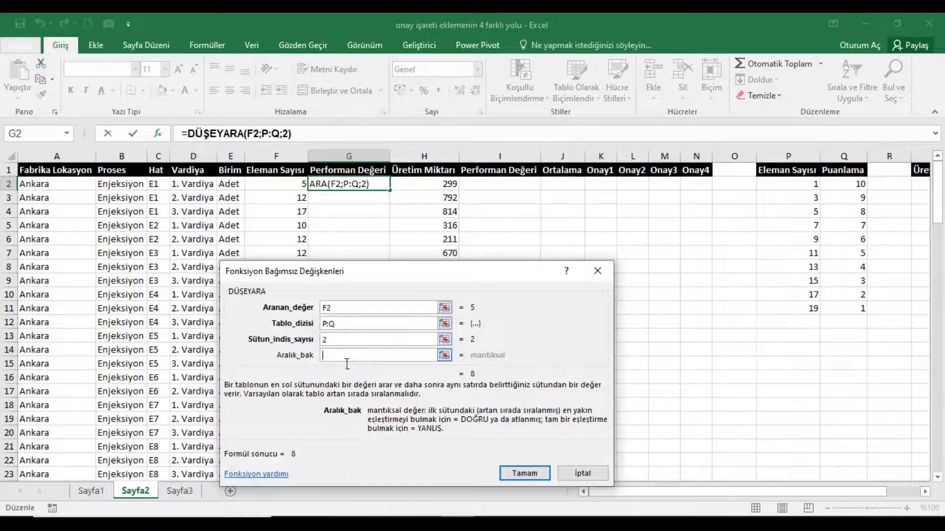
pyautogui.write('1')
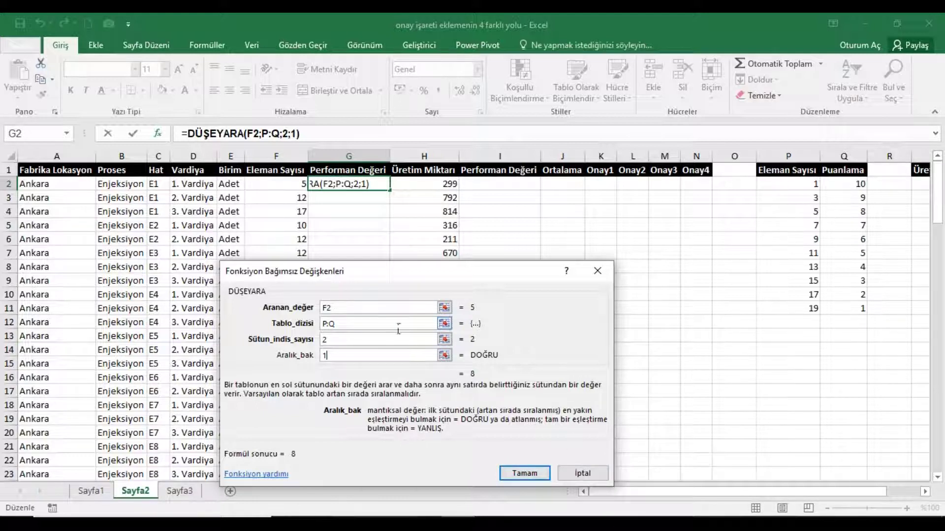
pyautogui.click(497, 473)
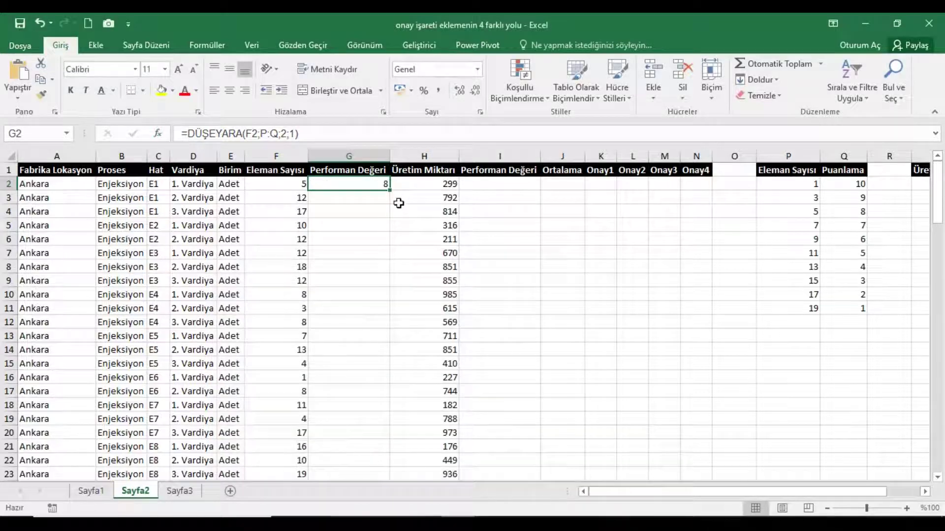
pyautogui.doubleClick(390, 191)
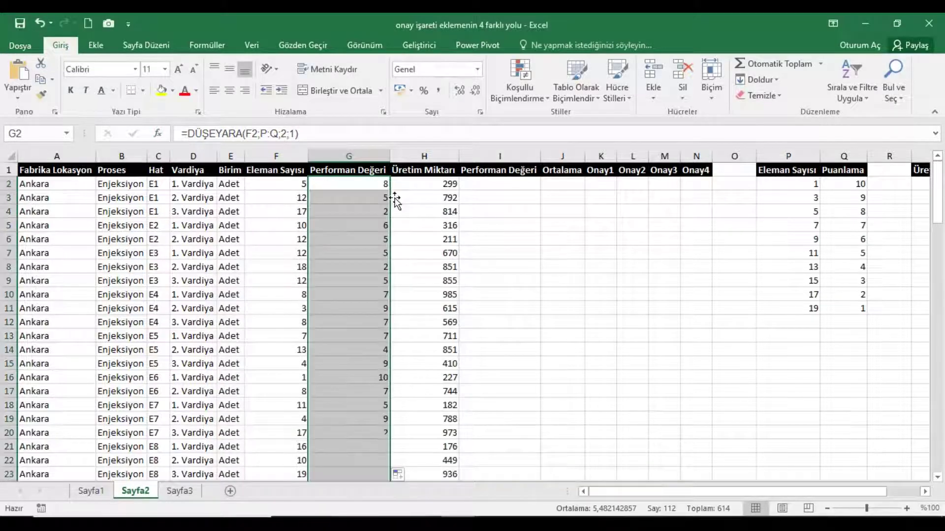
pyautogui.click(499, 188)
# - Enter =DÜŞEYARA(H2;S:T;2;1) in I2 and fill it down column I
pyautogui.click(158, 133)
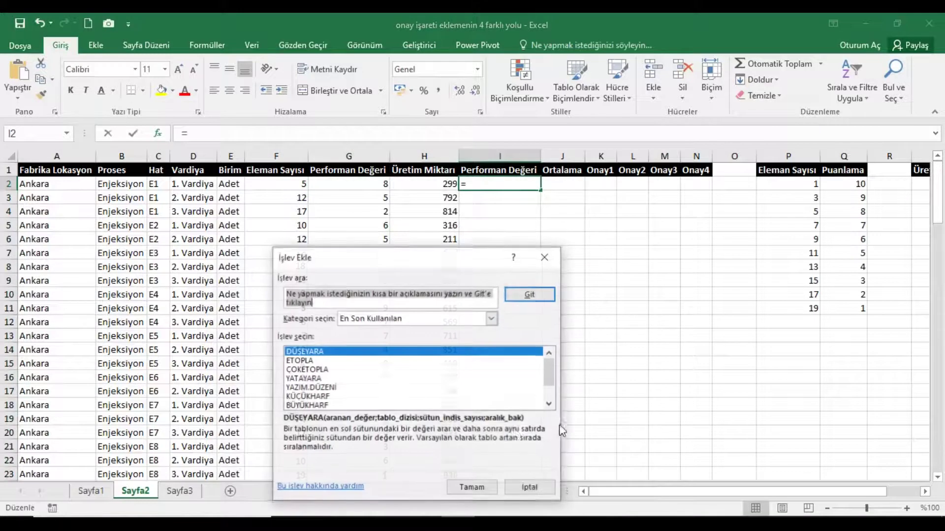
pyautogui.click(472, 485)
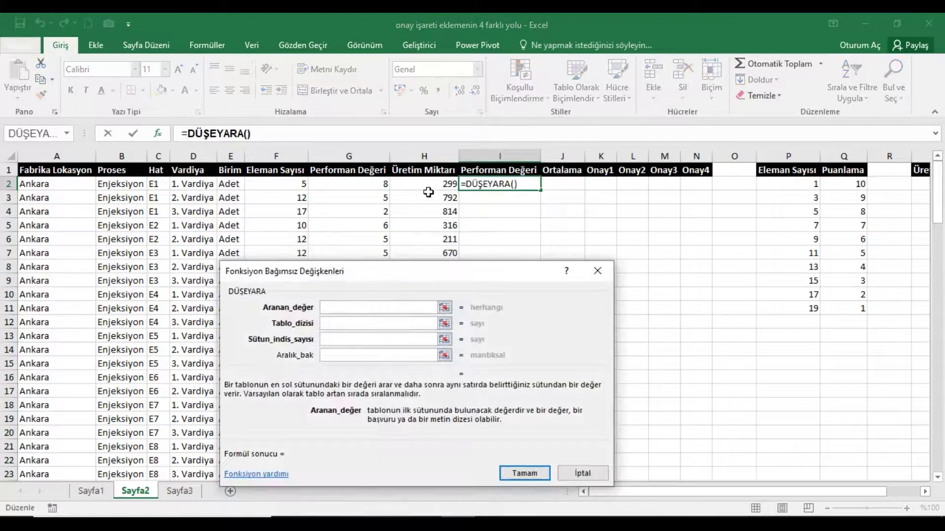
pyautogui.click(429, 189)
pyautogui.click(335, 325)
pyautogui.moveTo(787, 490); pyautogui.dragTo(831, 492)
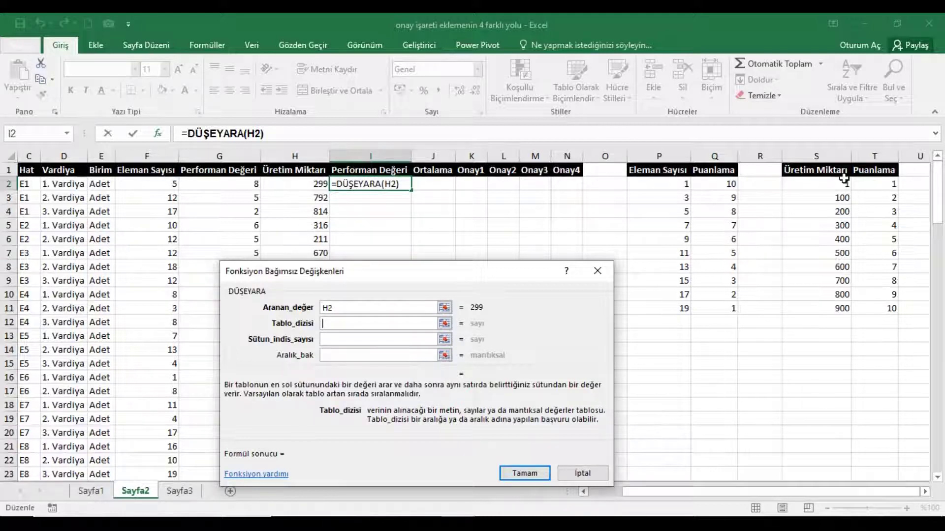
pyautogui.moveTo(837, 156); pyautogui.dragTo(875, 156)
pyautogui.click(352, 341)
pyautogui.write('2')
pyautogui.click(345, 357)
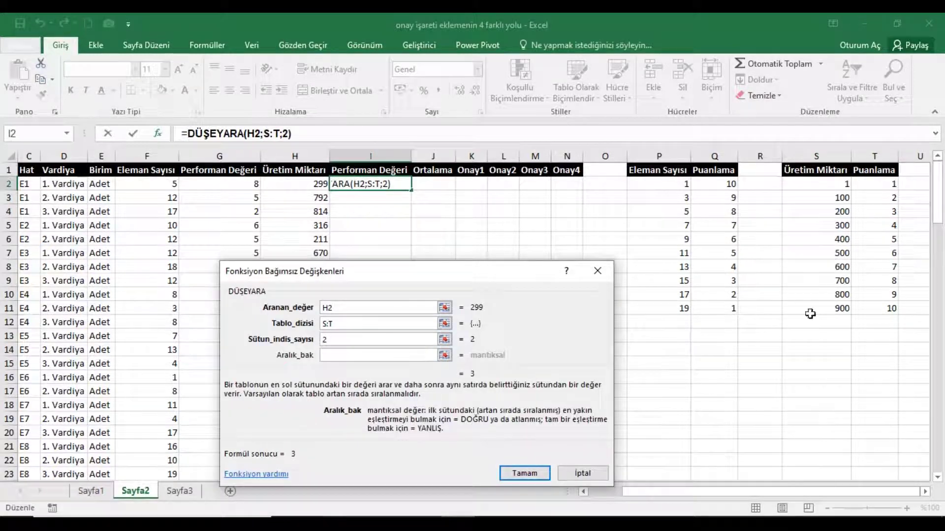
pyautogui.write('1')
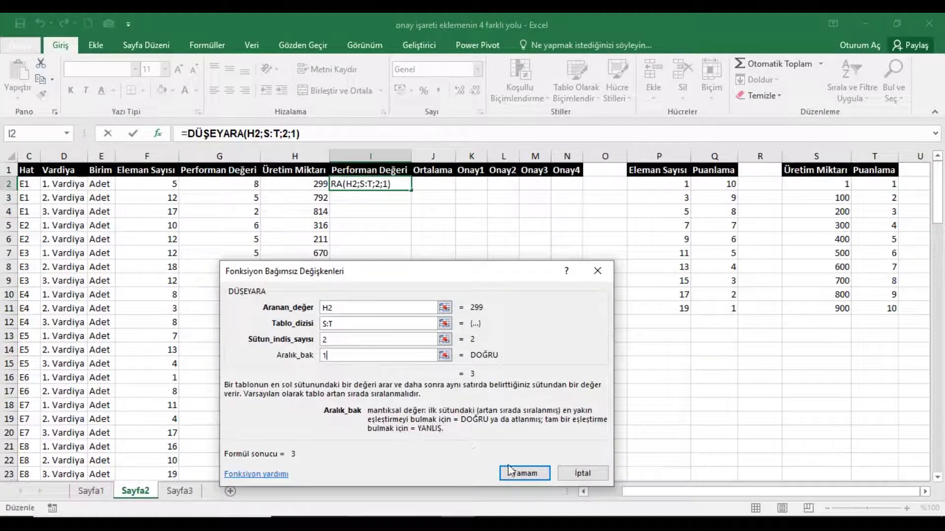
pyautogui.click(514, 473)
pyautogui.doubleClick(416, 196)
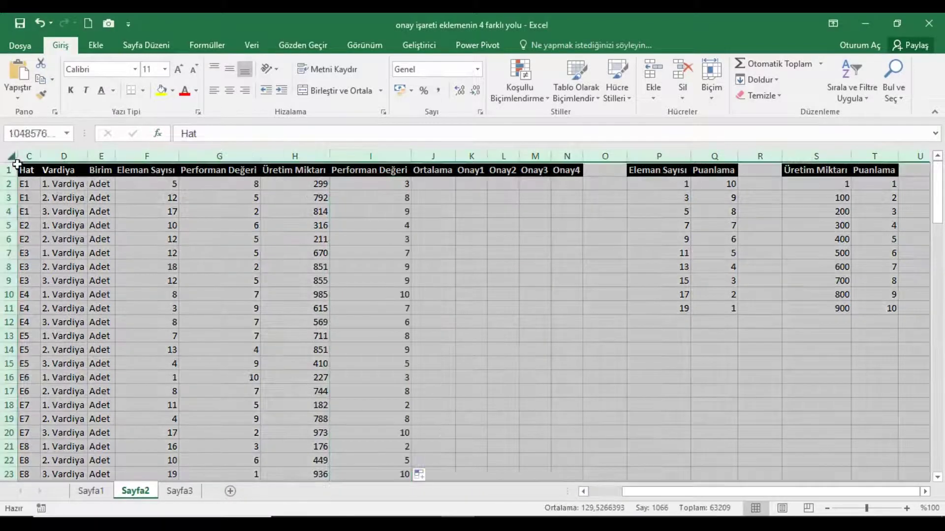
pyautogui.click(10, 156)
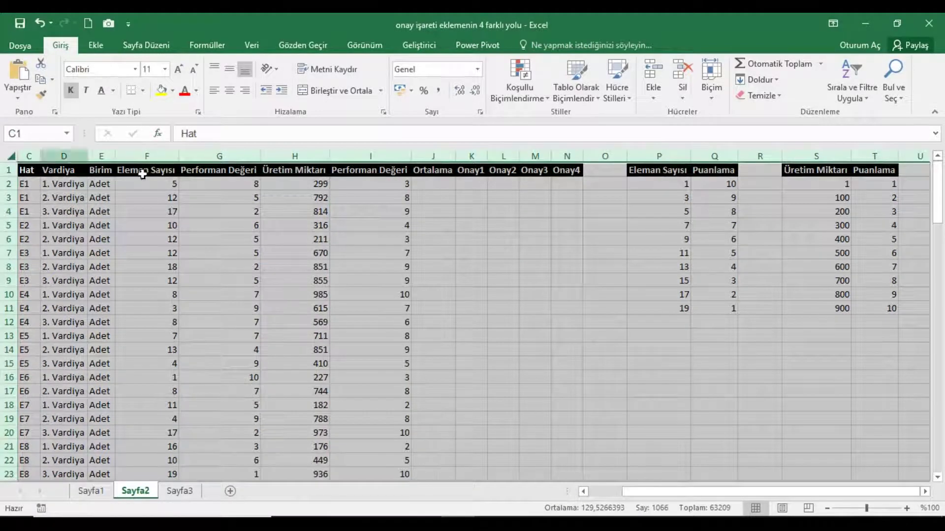
pyautogui.click(424, 190)
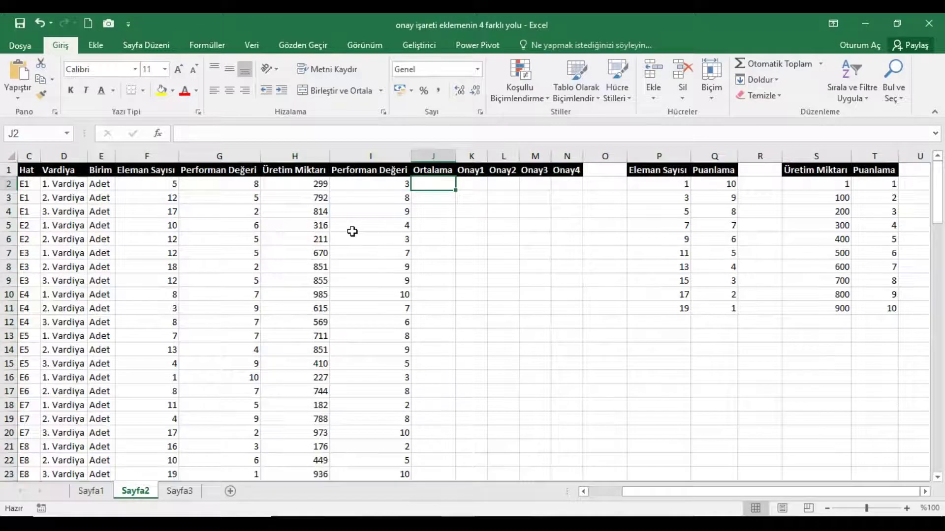
# - Enter =ORTALAMA(G2;I2) in J2 to average the two performance scores
pyautogui.write('=OR')
pyautogui.press('Tab')
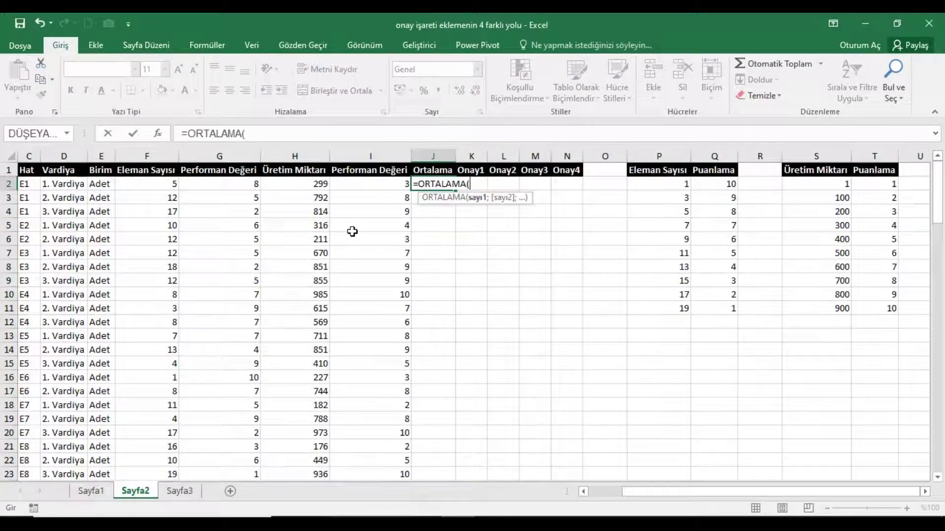
pyautogui.click(246, 188)
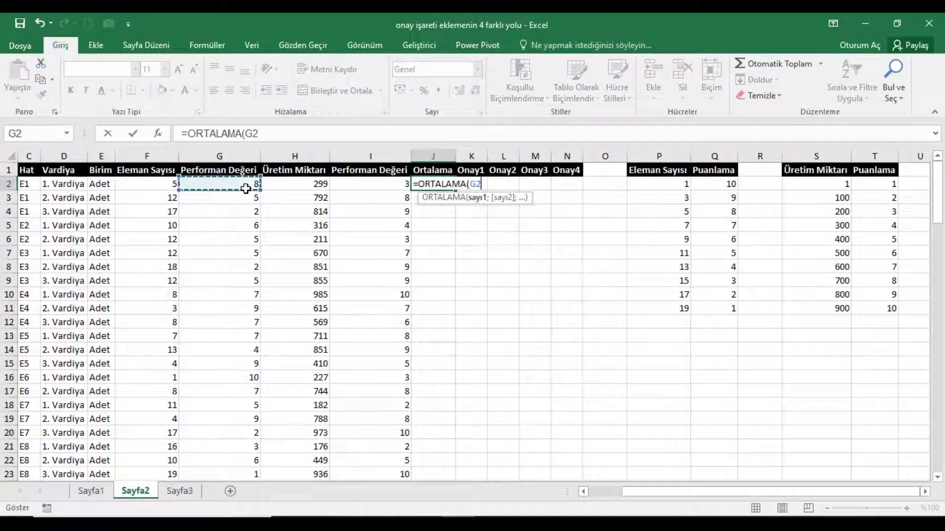
pyautogui.write(';')
pyautogui.click(379, 192)
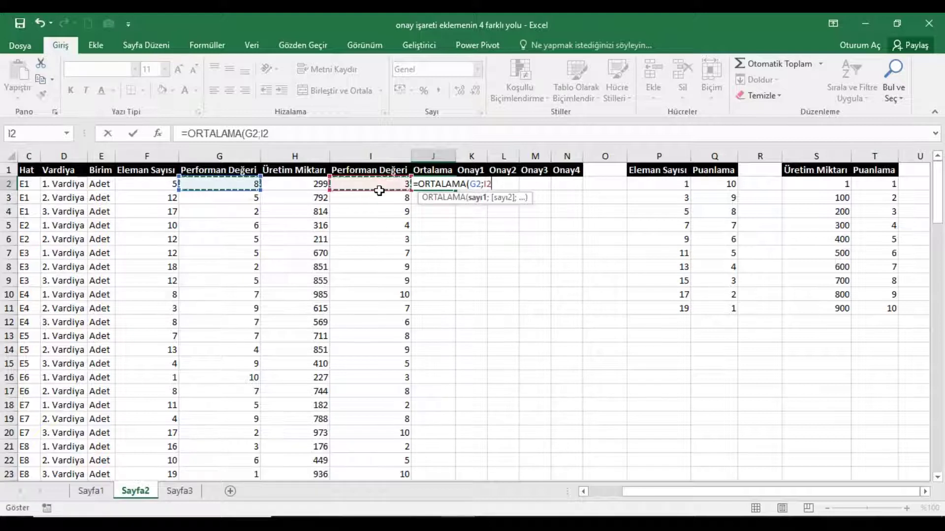
pyautogui.press('Return')
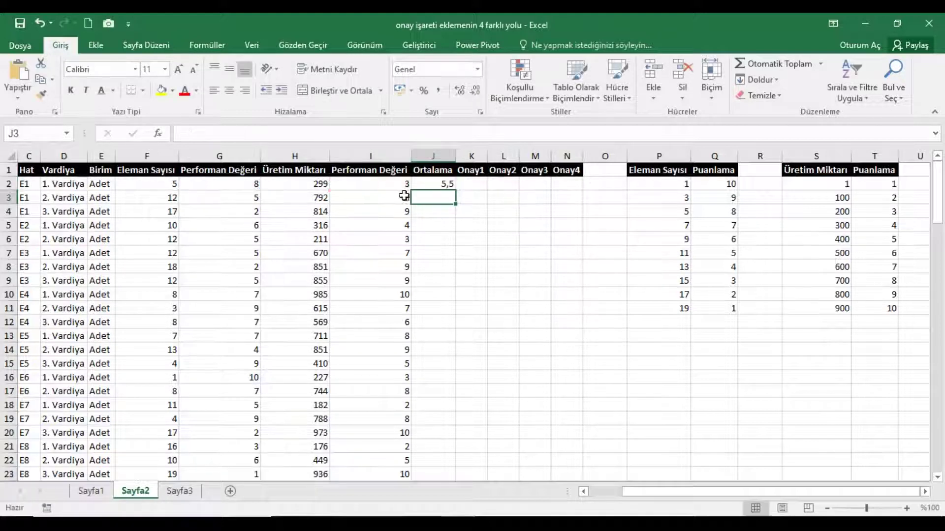
# - Fill the J2 average formula down the whole Ortalama column
pyautogui.click(446, 186)
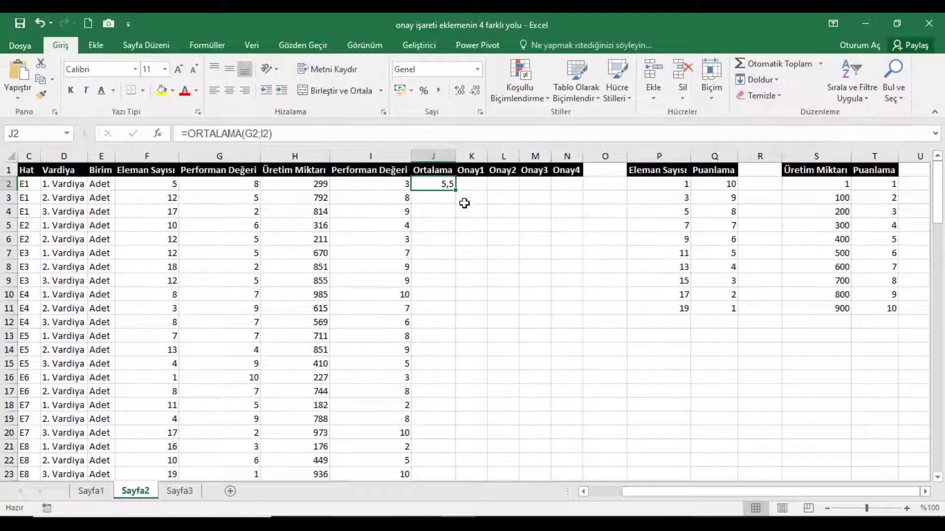
pyautogui.doubleClick(455, 190)
pyautogui.click(433, 156)
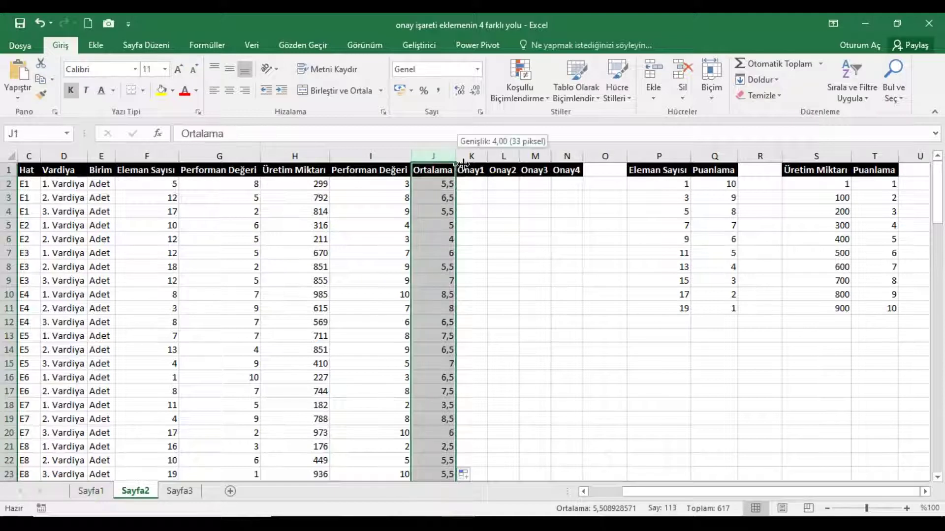
pyautogui.click(39, 171)
pyautogui.hotkey('ctrl', 'a')
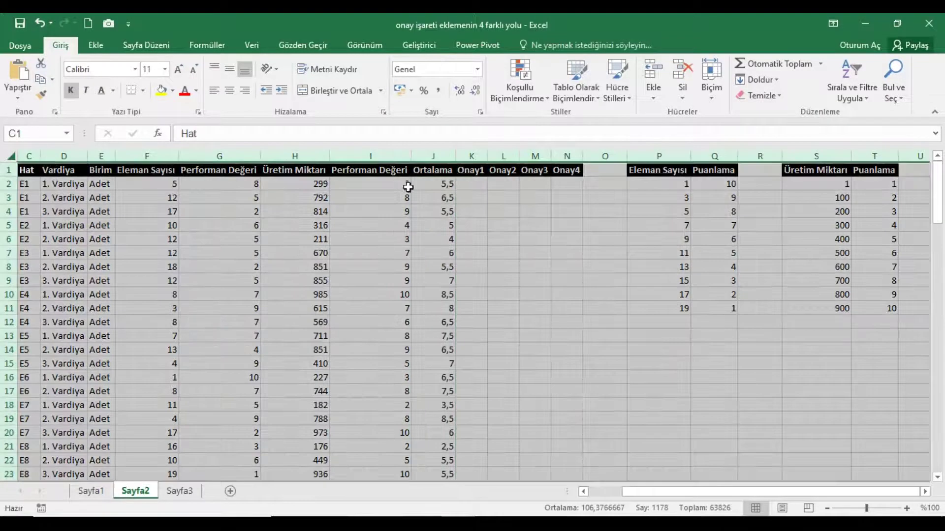
pyautogui.click(477, 187)
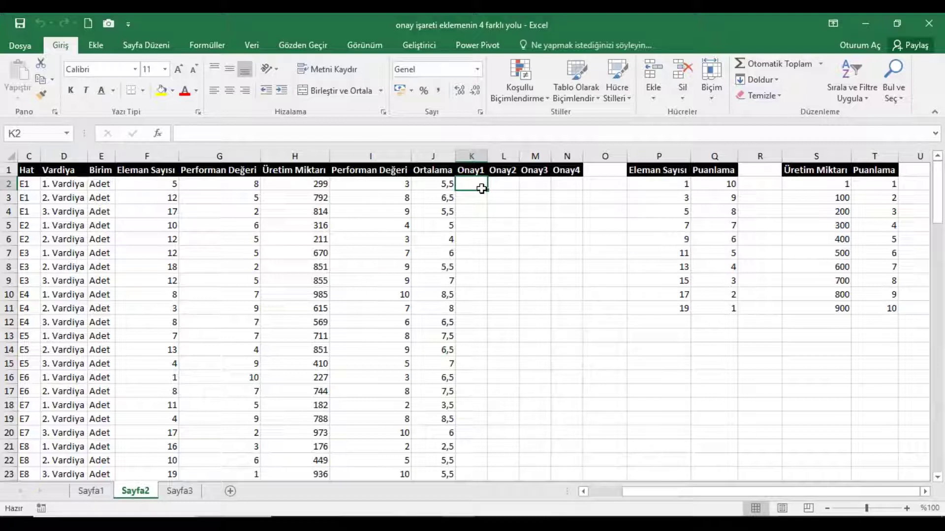
# - Apply the Wingdings 2 font to the Onay1 cells from K2 to the last row
pyautogui.moveTo(478, 188); pyautogui.dragTo(478, 514)
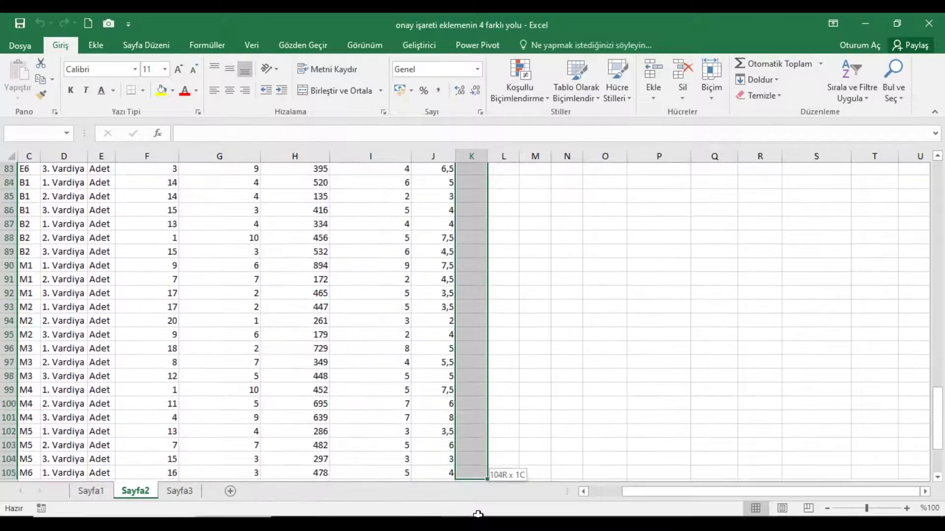
pyautogui.moveTo(478, 514); pyautogui.dragTo(475, 467)
pyautogui.scroll(10, 488, 389)
pyautogui.scroll(10, 489, 382)
pyautogui.scroll(10, 493, 376)
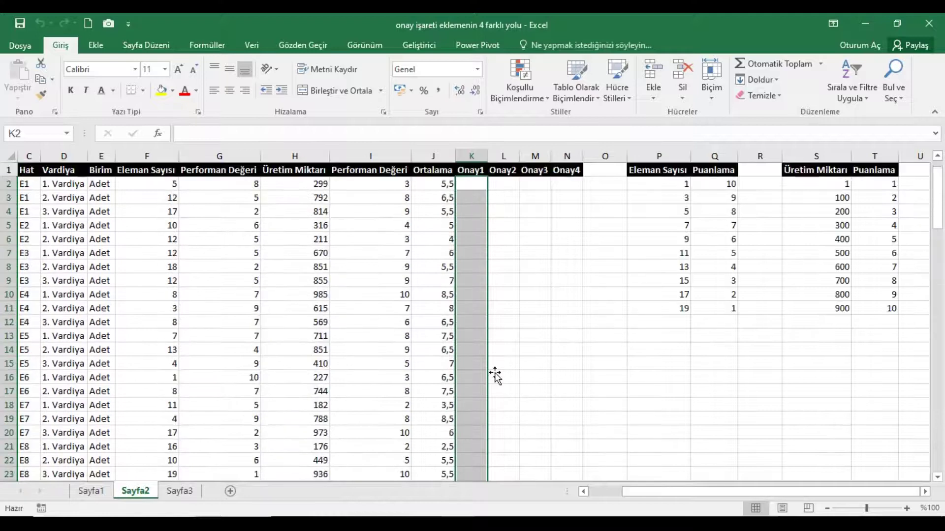
pyautogui.click(136, 69)
pyautogui.moveTo(255, 106)
pyautogui.mouseDown()
pyautogui.moveTo(262, 402)
pyautogui.moveTo(252, 418)
pyautogui.mouseUp()
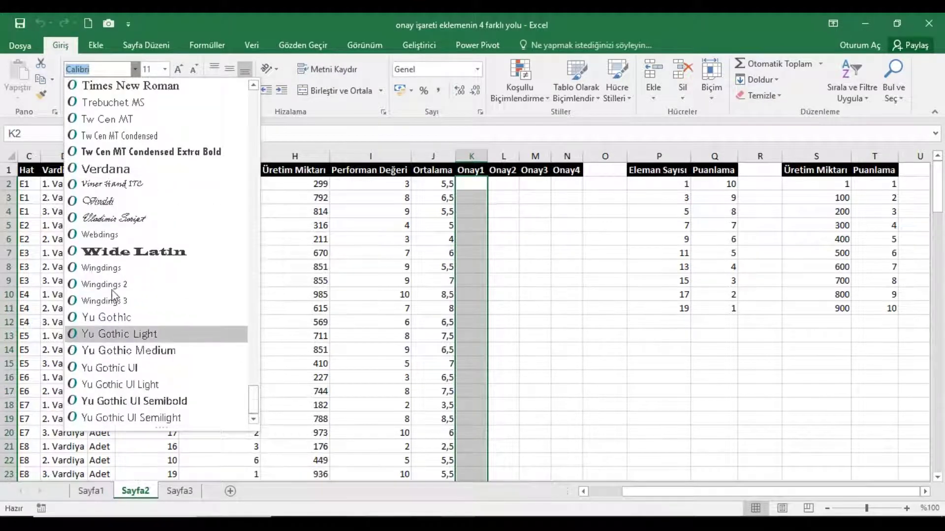
pyautogui.scroll(4, 147, 221)
pyautogui.scroll(-4, 179, 327)
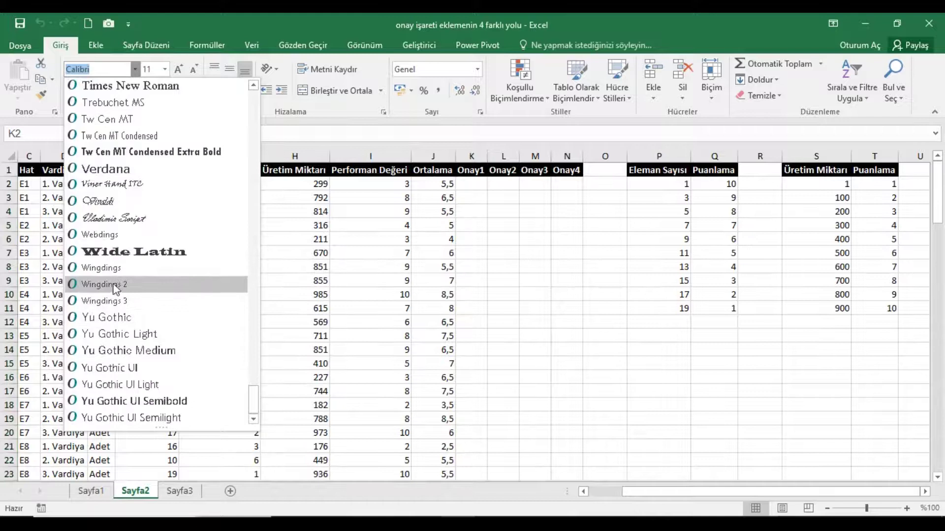
pyautogui.click(120, 290)
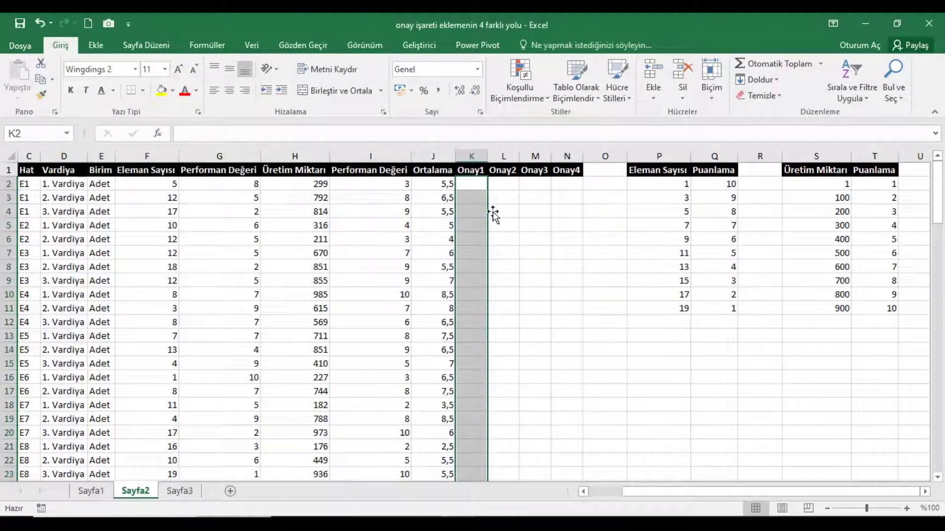
pyautogui.click(480, 190)
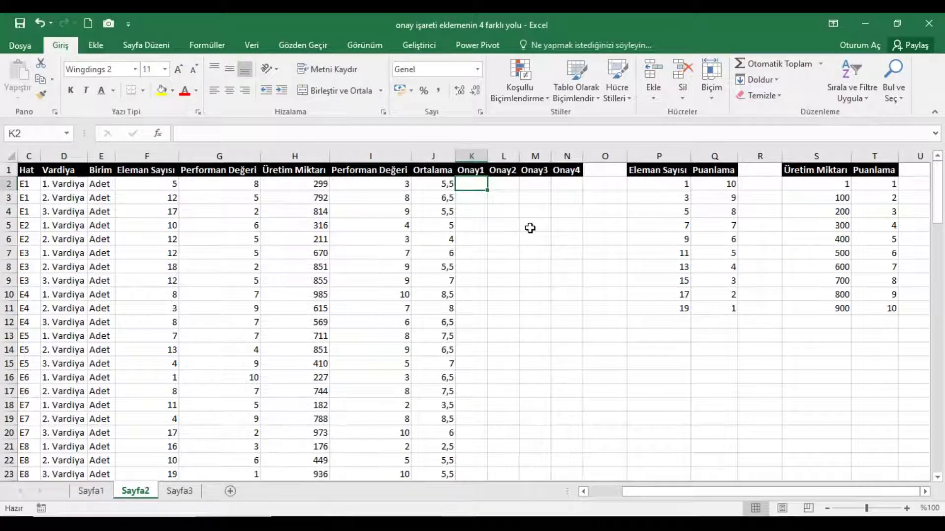
# - Enter Wingdings 2 check marks (P) in K2–K5, correcting the lowercase entries in K4 and K5
pyautogui.write('P')
pyautogui.press('Return')
pyautogui.write('P')
pyautogui.press('Return')
pyautogui.write('p')
pyautogui.press('Return')
pyautogui.write('p')
pyautogui.press('Return')
pyautogui.press('Up')
pyautogui.press('Up')
pyautogui.write('P')
pyautogui.press('Return')
pyautogui.write('P')
pyautogui.press('Return')
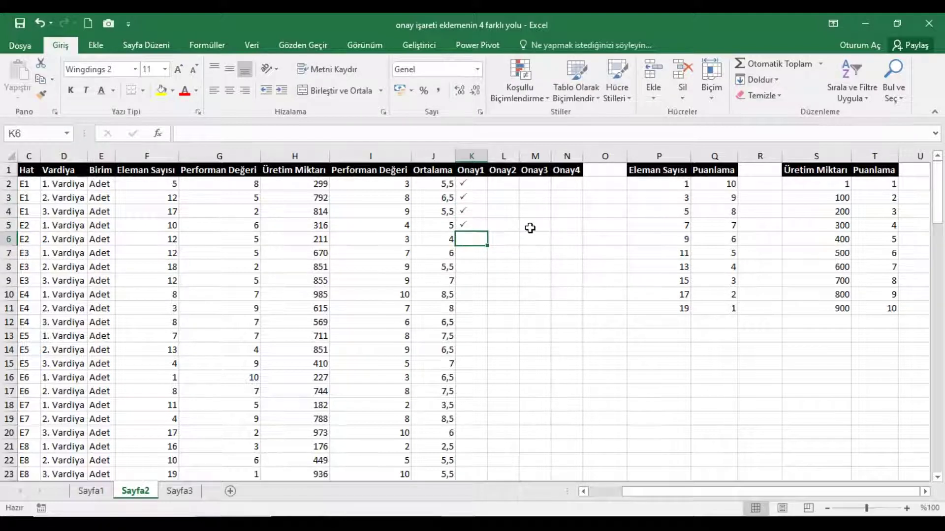
# - Enter cross marks (O) in K6–K9, correcting the lowercase entries in K8 and K9
pyautogui.write('O')
pyautogui.press('Return')
pyautogui.write('O')
pyautogui.press('Return')
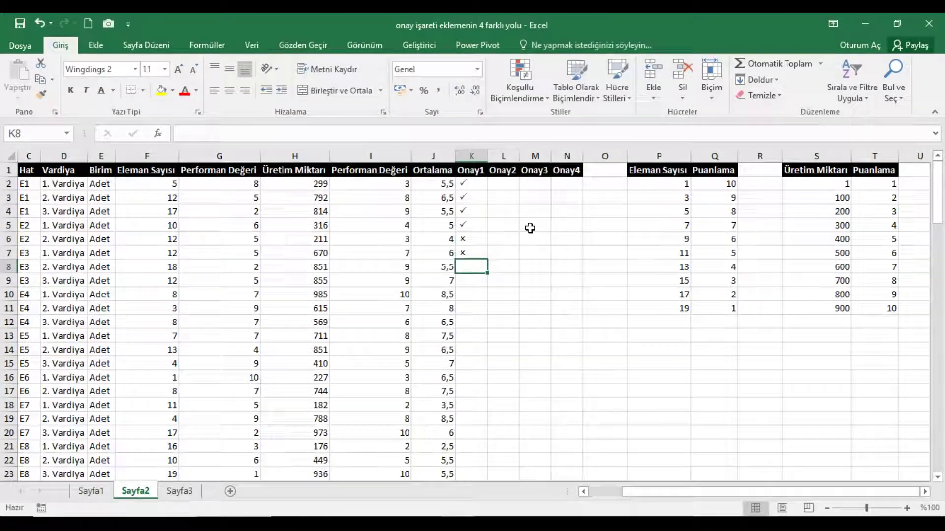
pyautogui.write('o')
pyautogui.press('Return')
pyautogui.write('o')
pyautogui.press('Return')
pyautogui.press('Up')
pyautogui.press('Up')
pyautogui.write('O')
pyautogui.press('Return')
pyautogui.write('O')
pyautogui.press('Return')
# - Put checks in K10–K13 and K16 and crosses in K14–K15, then fill the check down Onay1
pyautogui.write('P')
pyautogui.press('Return')
pyautogui.write('P')
pyautogui.press('Return')
pyautogui.write('P')
pyautogui.press('Return')
pyautogui.write('PO')
pyautogui.press('Return')
pyautogui.write('O')
pyautogui.press('Return')
pyautogui.write('P')
pyautogui.press('Tab')
pyautogui.hotkey('shift', 'Tab')
pyautogui.doubleClick(487, 385)
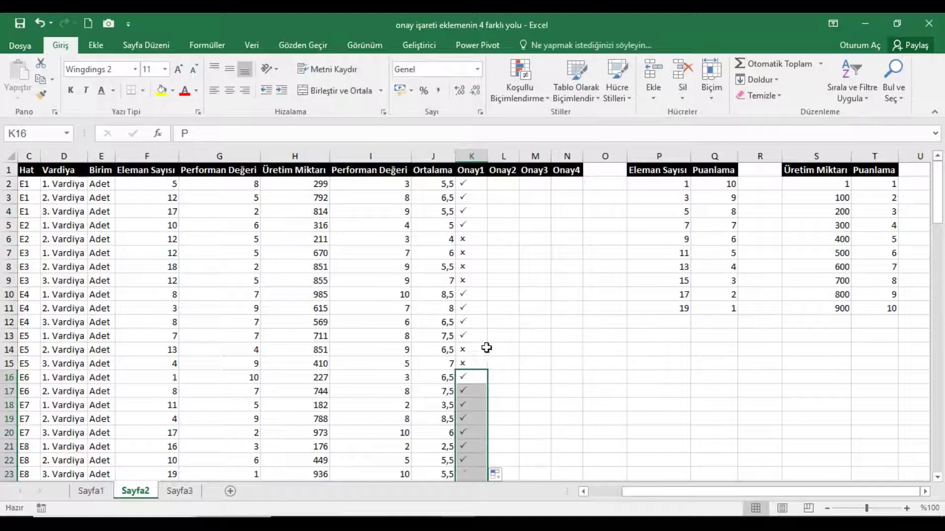
pyautogui.click(479, 341)
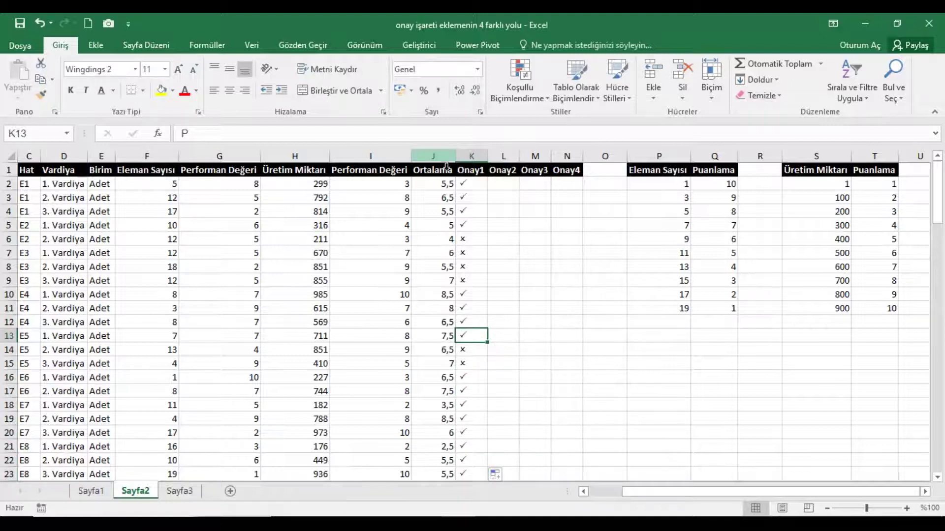
pyautogui.click(433, 156)
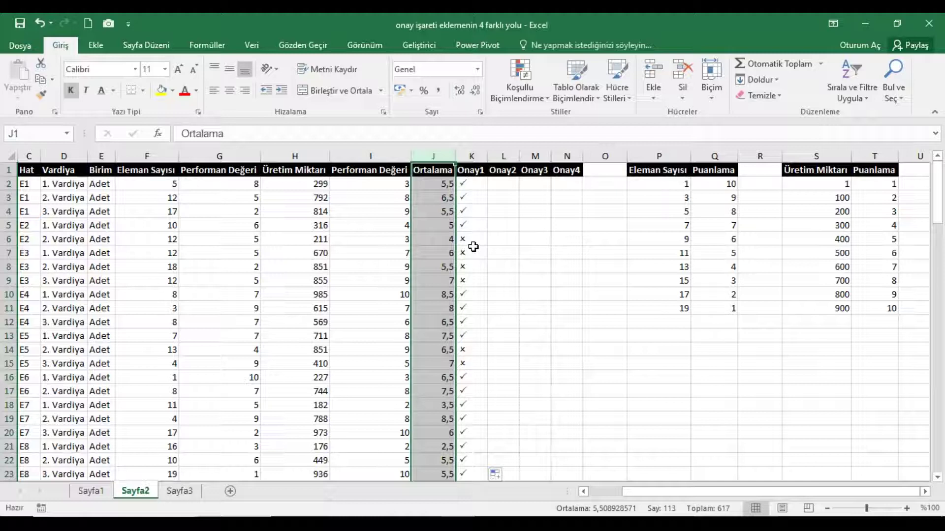
pyautogui.click(512, 188)
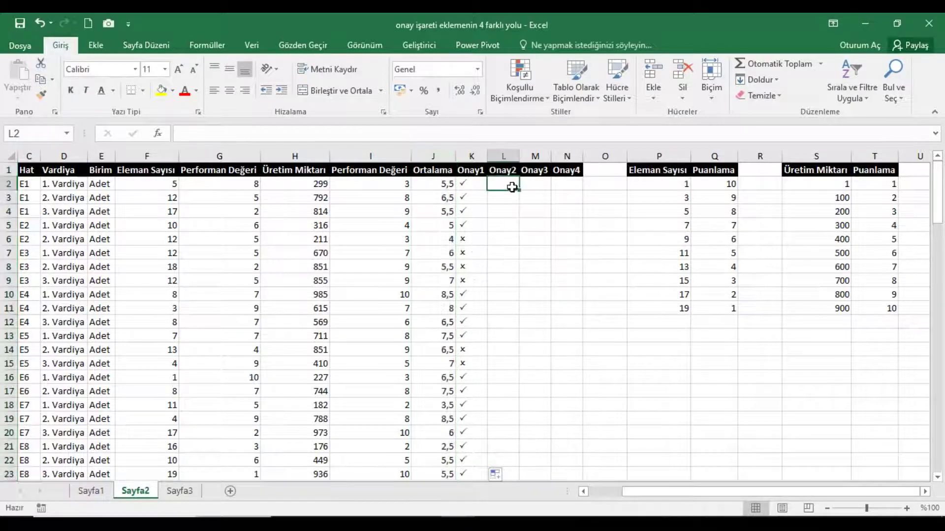
# - Check the Developer tab setting under Excel Options' ribbon customization
pyautogui.click(419, 46)
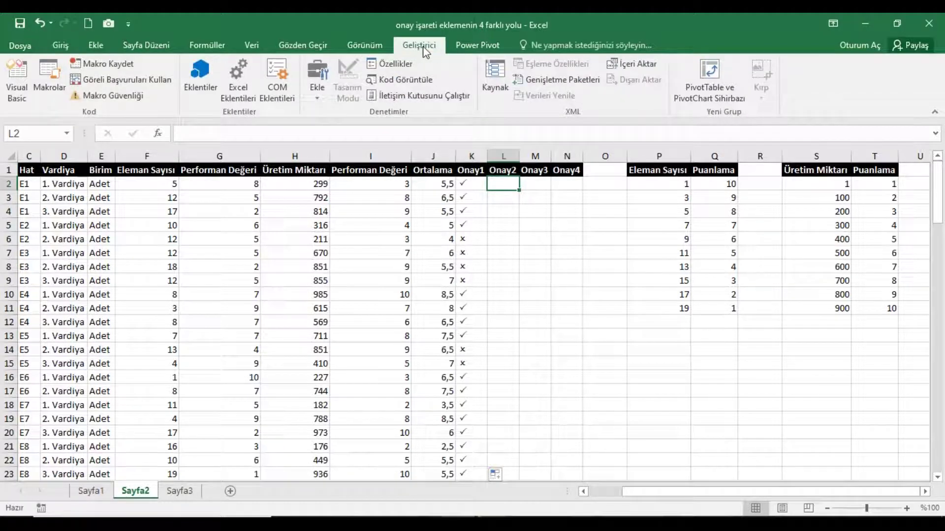
pyautogui.click(10, 46)
pyautogui.click(28, 383)
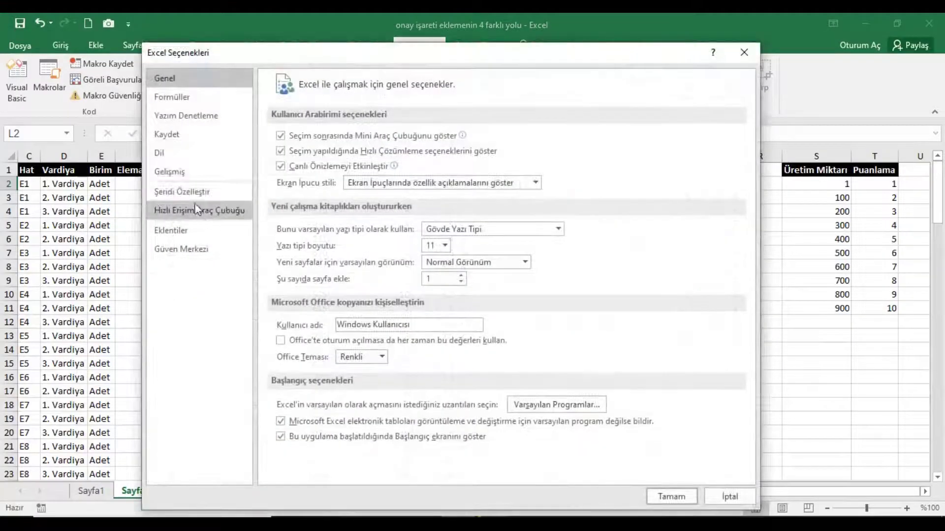
pyautogui.click(193, 195)
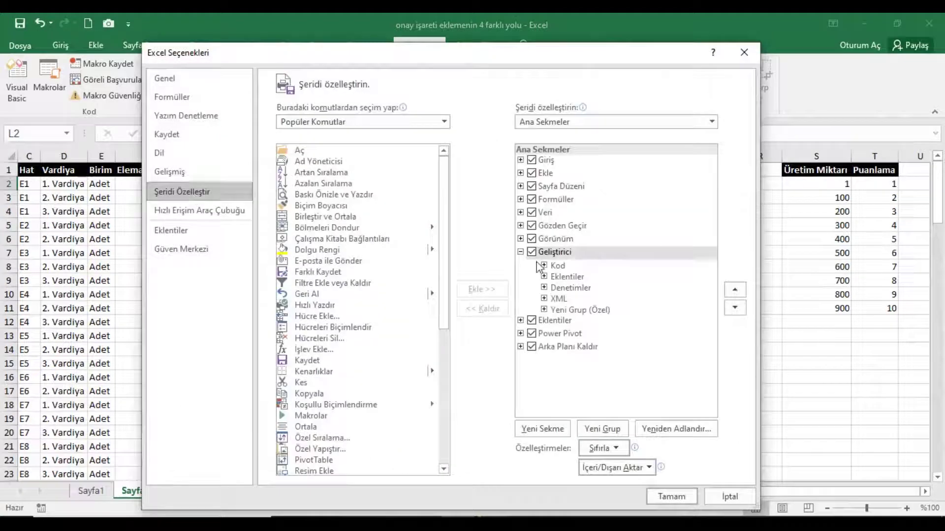
pyautogui.click(521, 252)
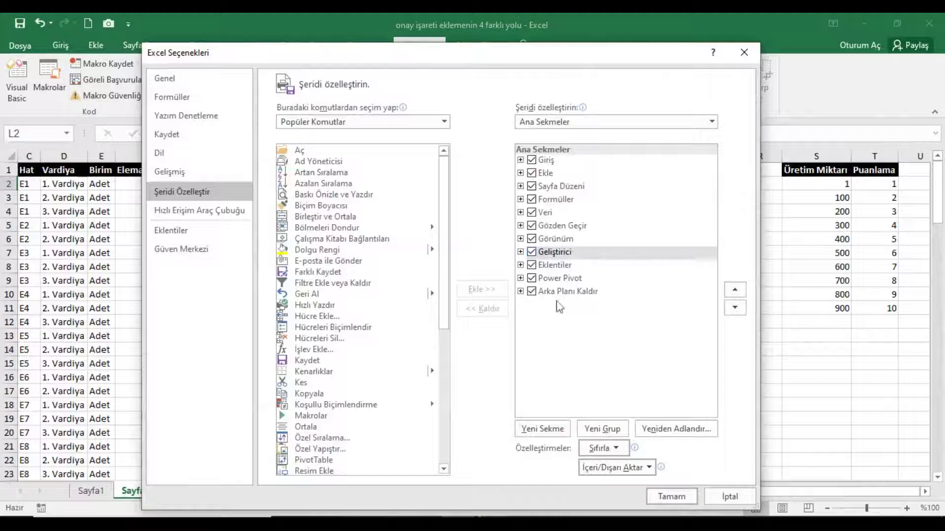
pyautogui.click(745, 52)
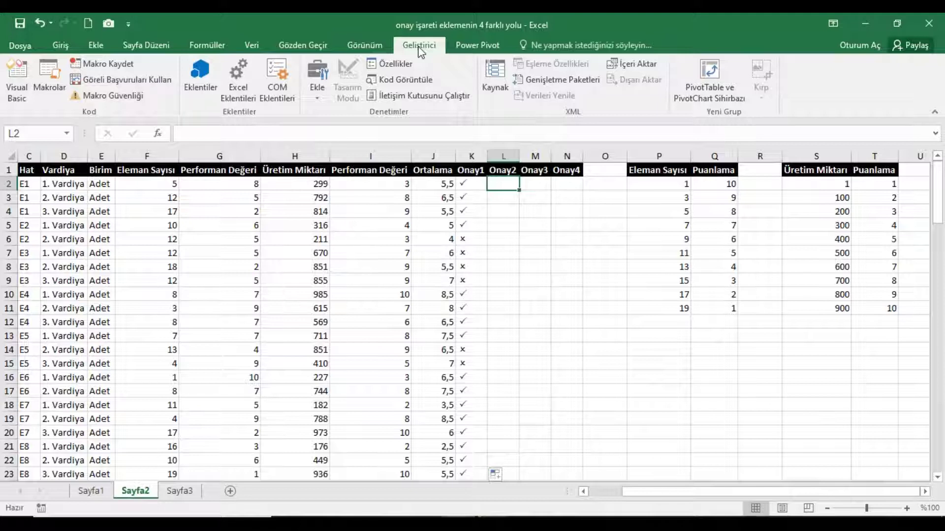
# - Insert a Form Controls check box in L2, remove its label and align it in the cell
pyautogui.click(318, 88)
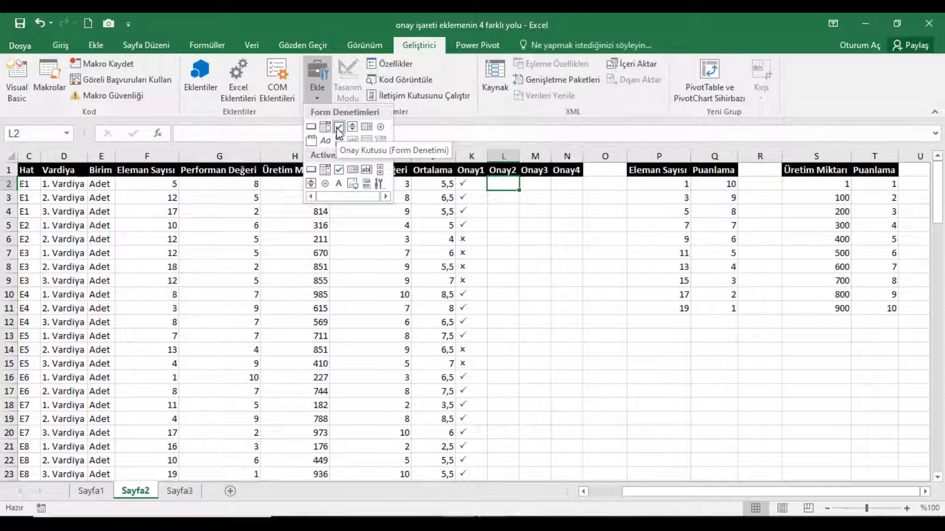
pyautogui.click(339, 128)
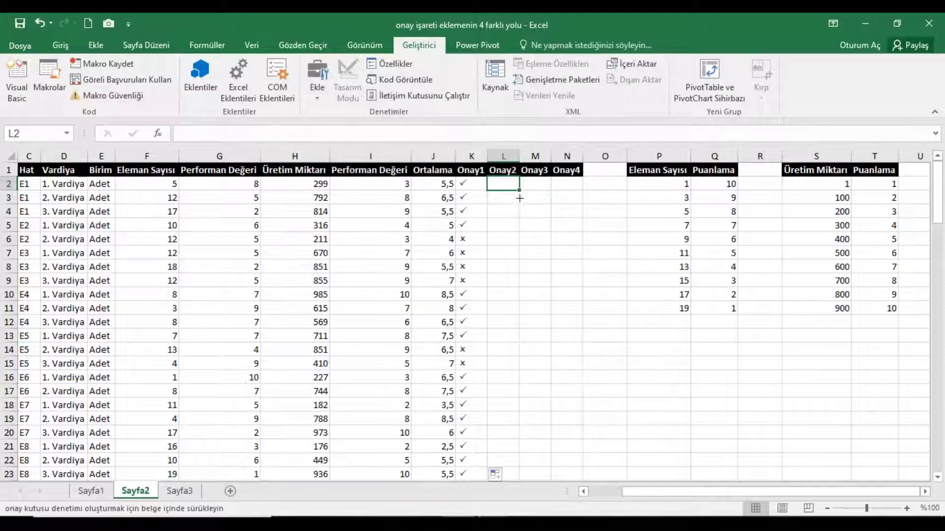
pyautogui.click(506, 186)
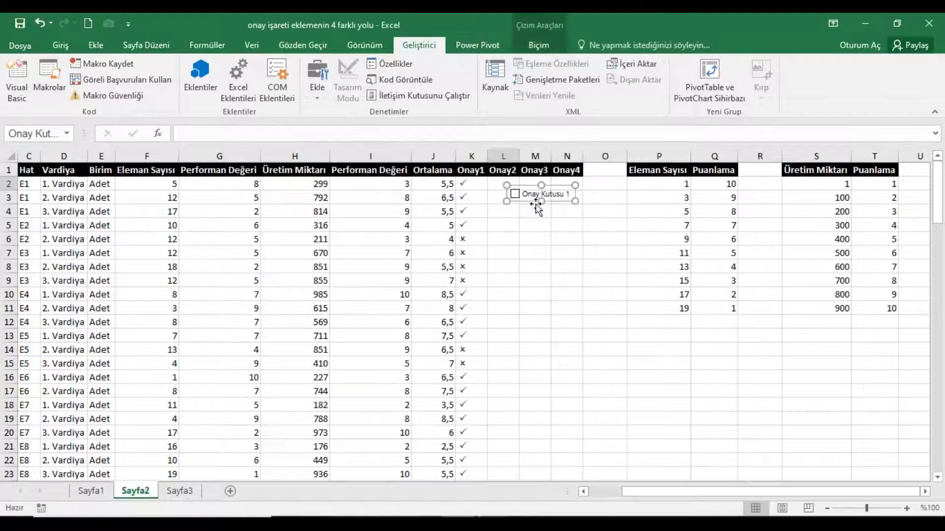
pyautogui.click(545, 200)
pyautogui.press('Delete')
pyautogui.press('Delete')
pyautogui.press('Delete')
pyautogui.press('Delete')
pyautogui.press('Delete')
pyautogui.press('Delete')
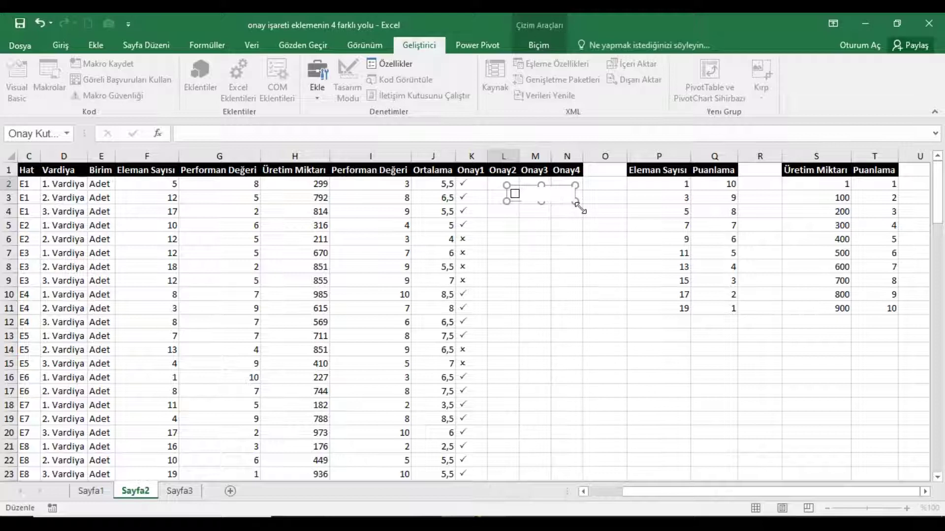
pyautogui.click(549, 213)
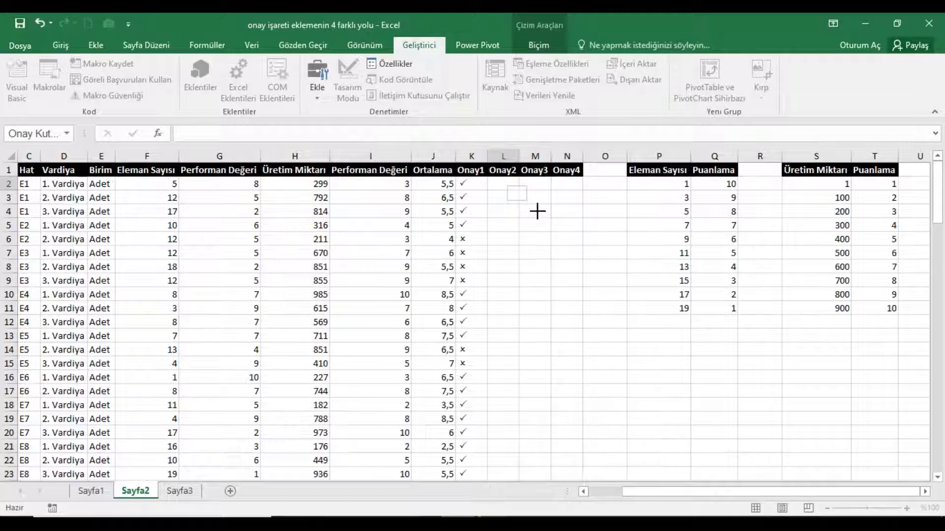
pyautogui.keyDown('ctrl'); pyautogui.click(519, 195); pyautogui.keyUp('ctrl')
pyautogui.moveTo(528, 191); pyautogui.dragTo(515, 182)
pyautogui.press('Right')
pyautogui.press('Up')
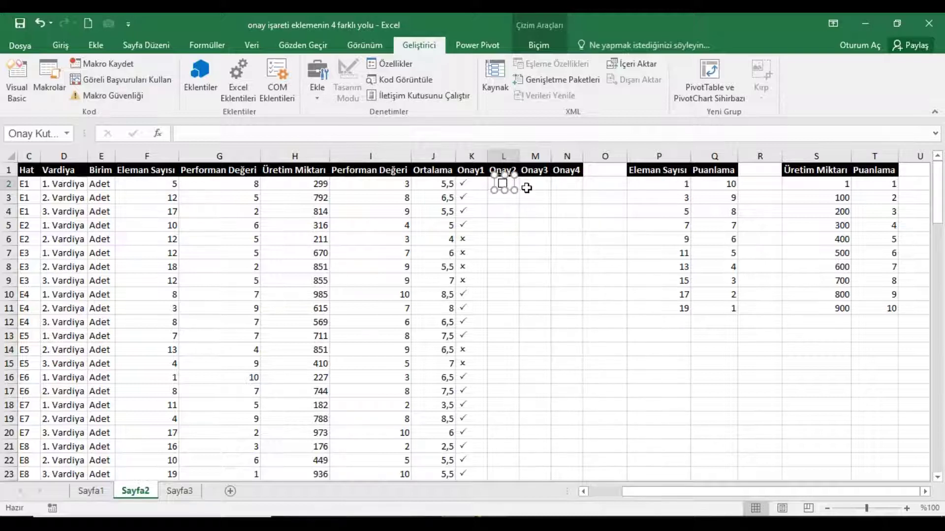
pyautogui.click(527, 188)
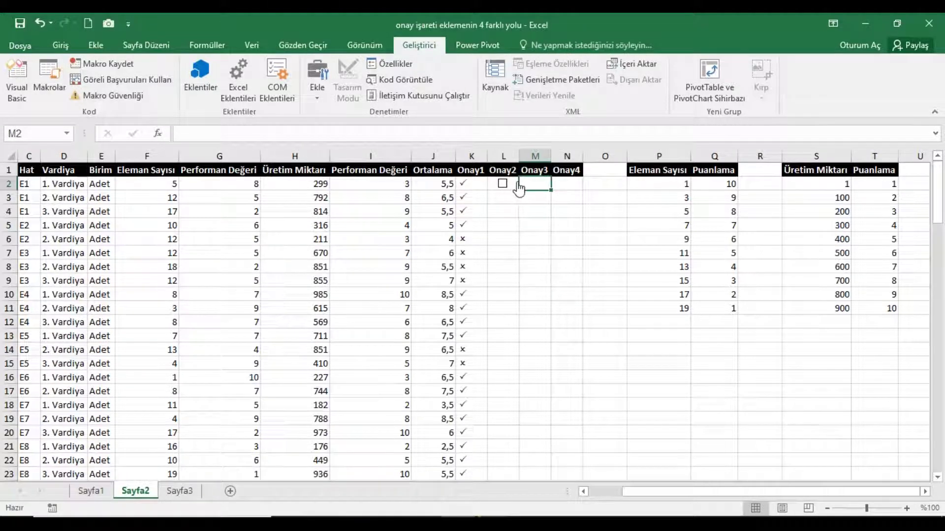
# - Test the L2 checkbox by ticking and unticking it, then drag it down column L
pyautogui.click(517, 186)
pyautogui.click(501, 185)
pyautogui.click(482, 186)
pyautogui.press('Right')
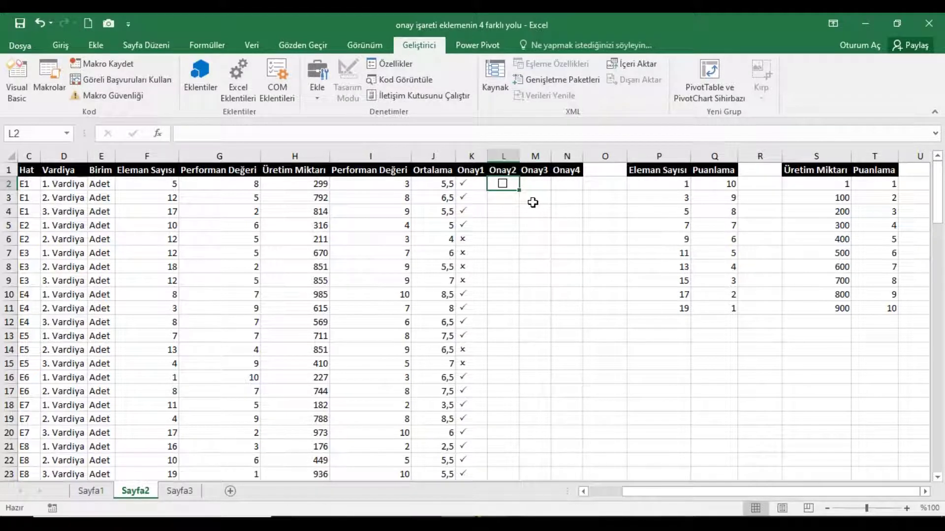
pyautogui.moveTo(519, 190); pyautogui.dragTo(528, 480)
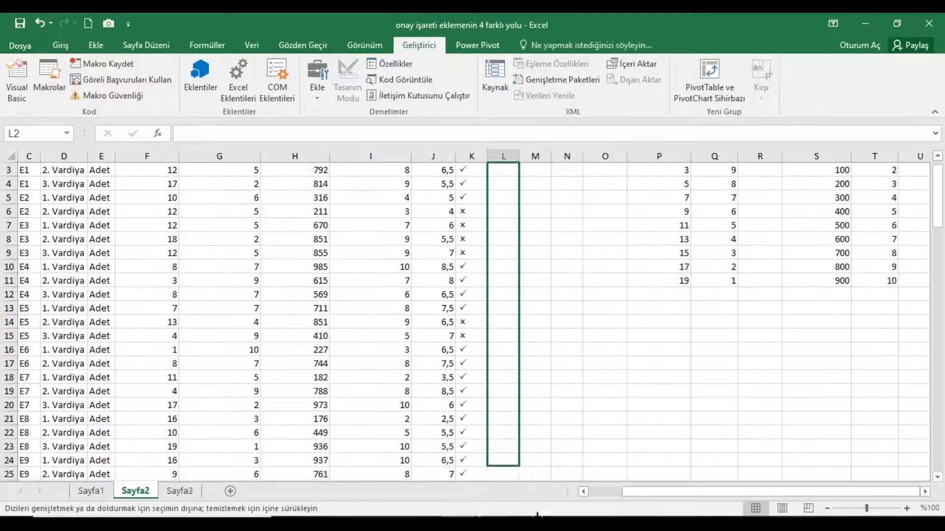
# - Extend the checkbox copies down to row 113 and delete the extra one in row 114
pyautogui.moveTo(527, 480); pyautogui.dragTo(532, 411)
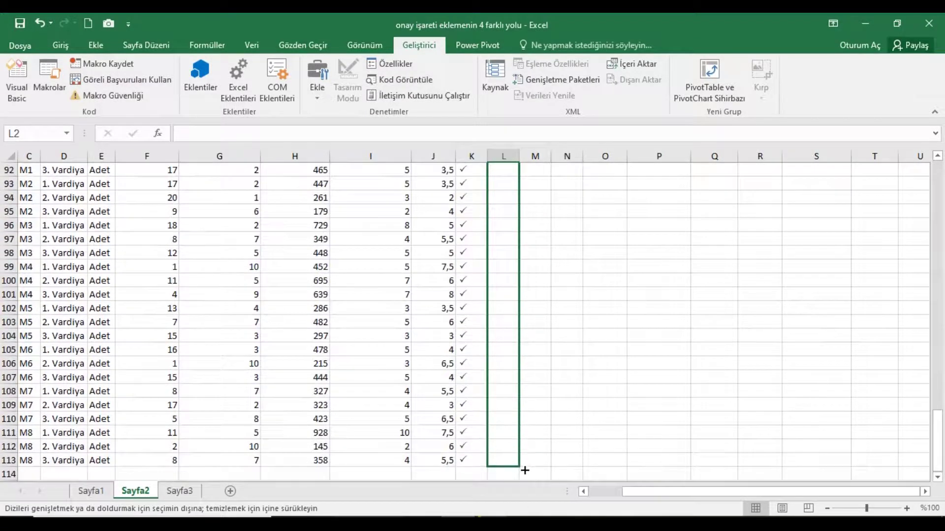
pyautogui.moveTo(532, 411); pyautogui.dragTo(527, 294)
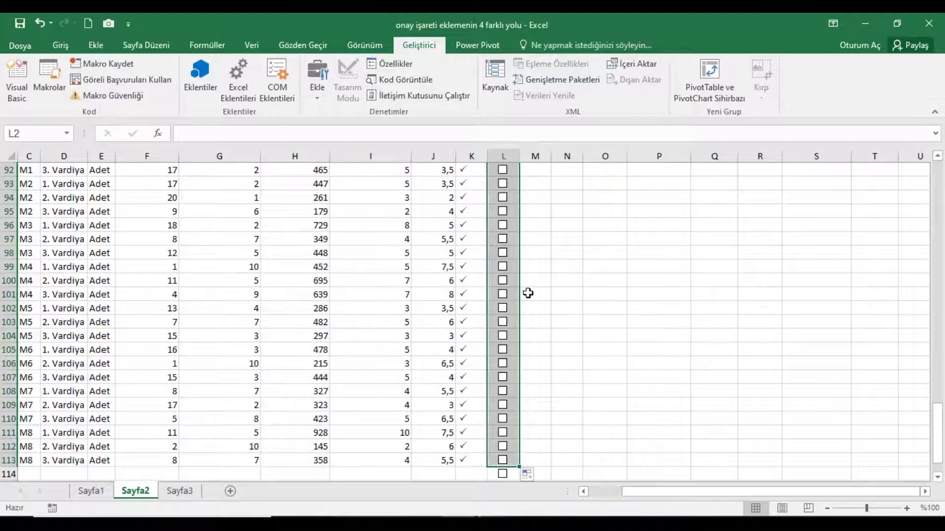
pyautogui.scroll(-2, 568, 427)
pyautogui.click(568, 426)
pyautogui.rightClick(507, 391)
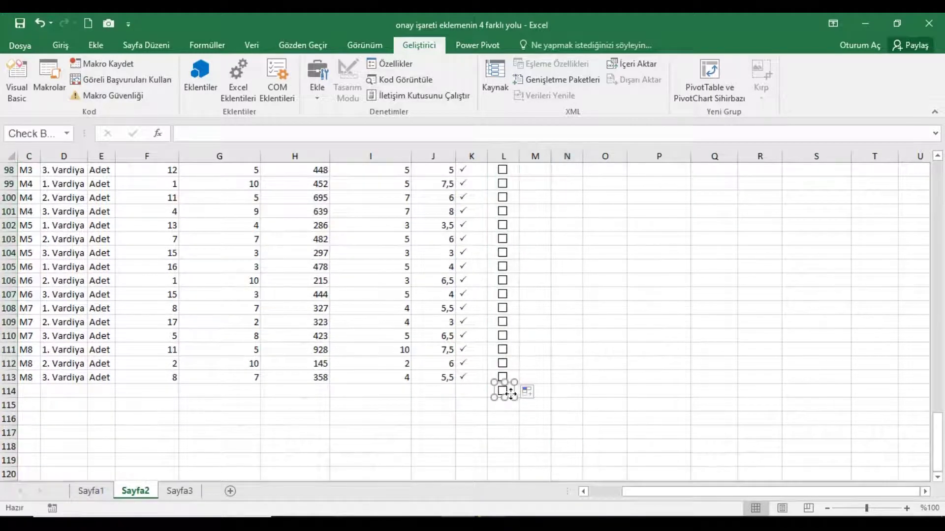
pyautogui.click(536, 270)
# - Return to the top of the table and tick the Onay2 checkbox in row 2
pyautogui.click(535, 281)
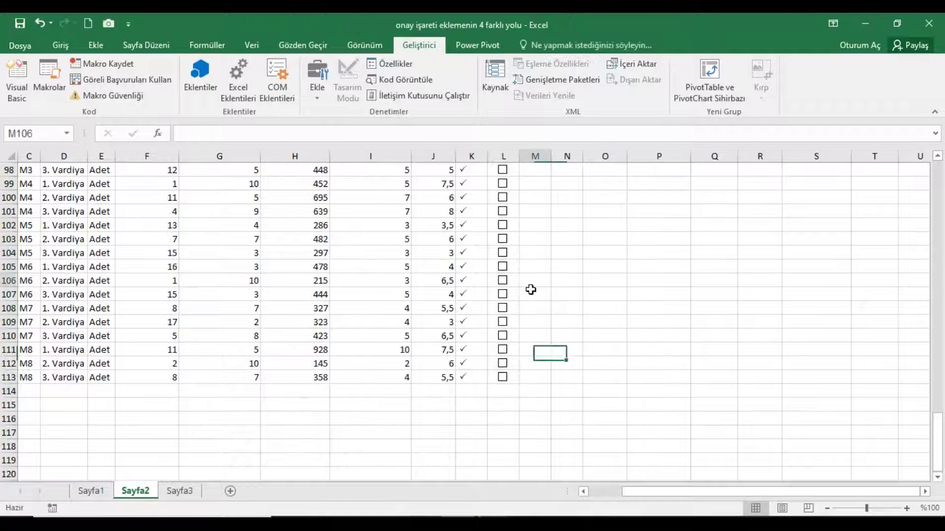
pyautogui.scroll(7, 554, 301)
pyautogui.scroll(8, 554, 302)
pyautogui.scroll(7, 568, 320)
pyautogui.scroll(8, 569, 320)
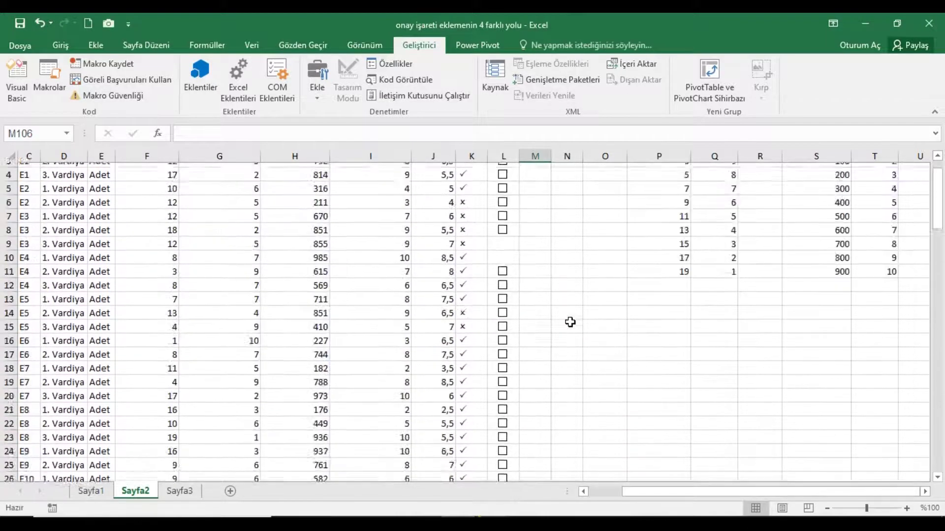
pyautogui.scroll(2, 568, 320)
pyautogui.click(504, 184)
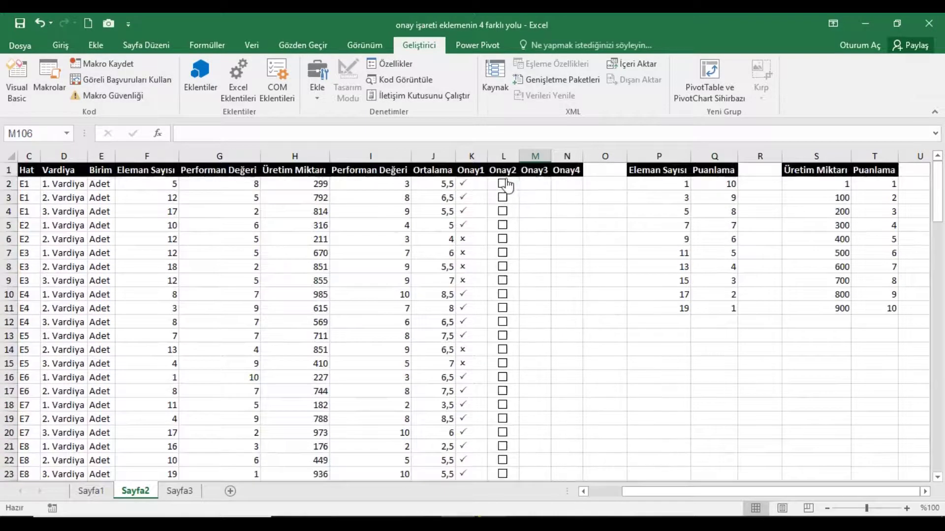
# - Tick the Onay2 checkboxes in rows 3–4, 7–8, 10–13 and 17–19
pyautogui.click(503, 198)
pyautogui.click(503, 211)
pyautogui.click(503, 253)
pyautogui.click(503, 267)
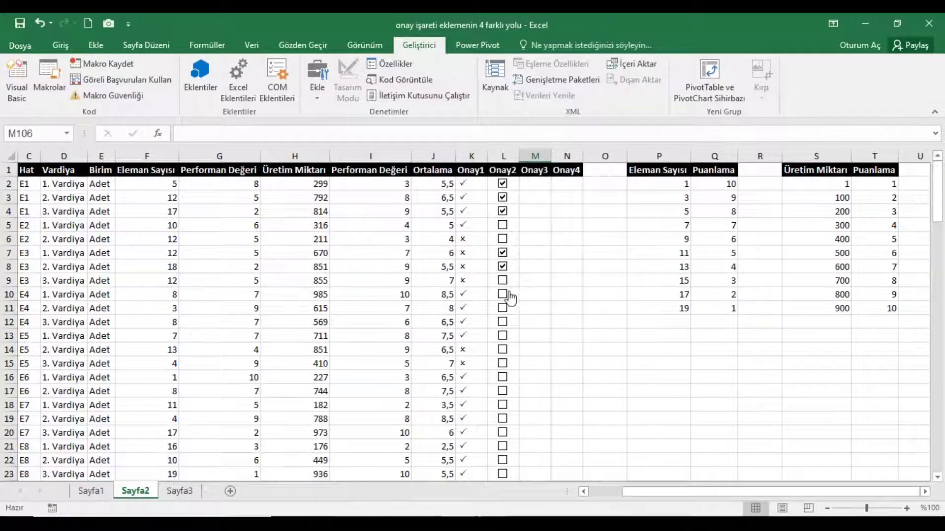
pyautogui.click(503, 295)
pyautogui.click(503, 309)
pyautogui.click(502, 322)
pyautogui.click(502, 336)
pyautogui.click(502, 392)
pyautogui.click(502, 405)
pyautogui.click(503, 419)
pyautogui.click(541, 187)
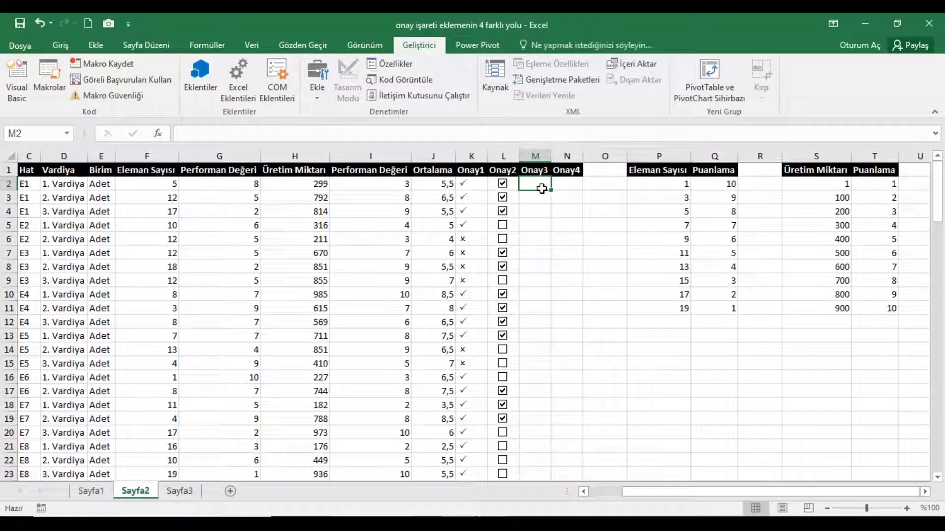
# - Enter =EĞER(J2>7;DAMGA(252);DAMGA(251)) in M2 and fill it down the Onay3 column
pyautogui.write('=EĞE')
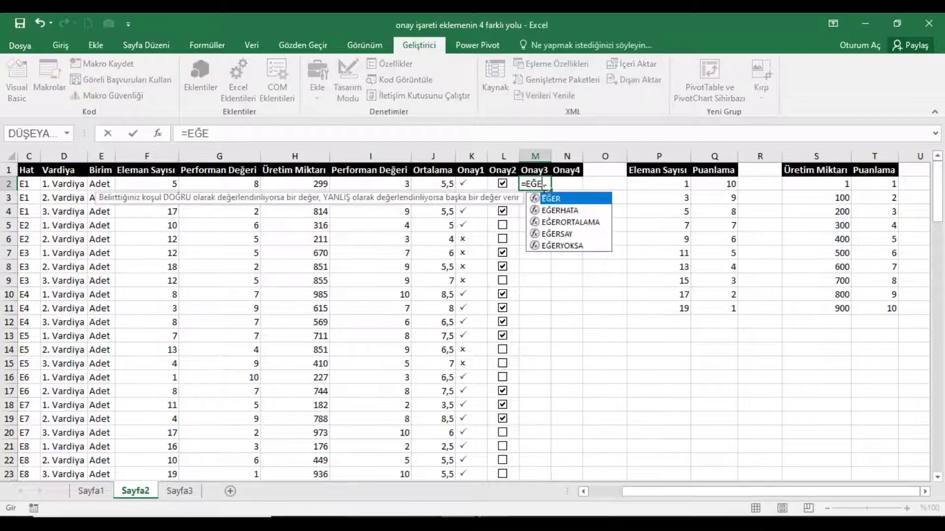
pyautogui.write('R(')
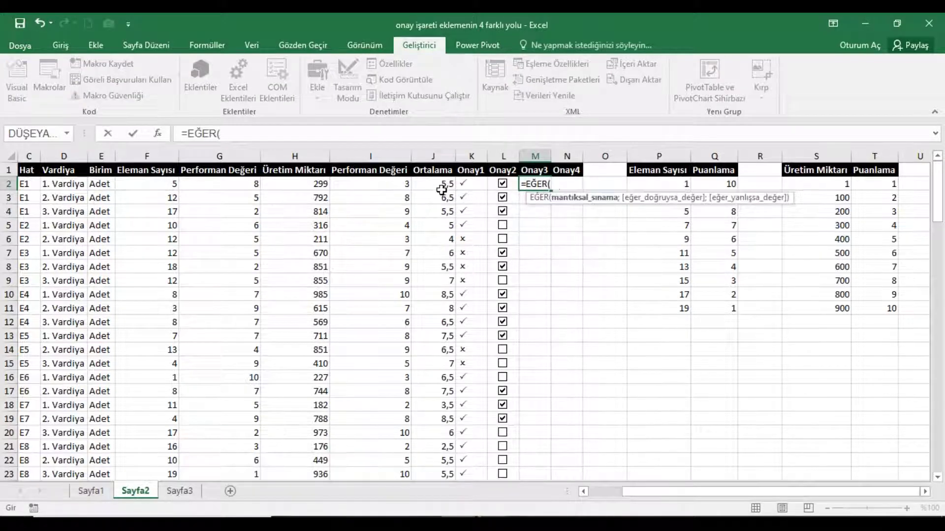
pyautogui.click(443, 185)
pyautogui.write('>')
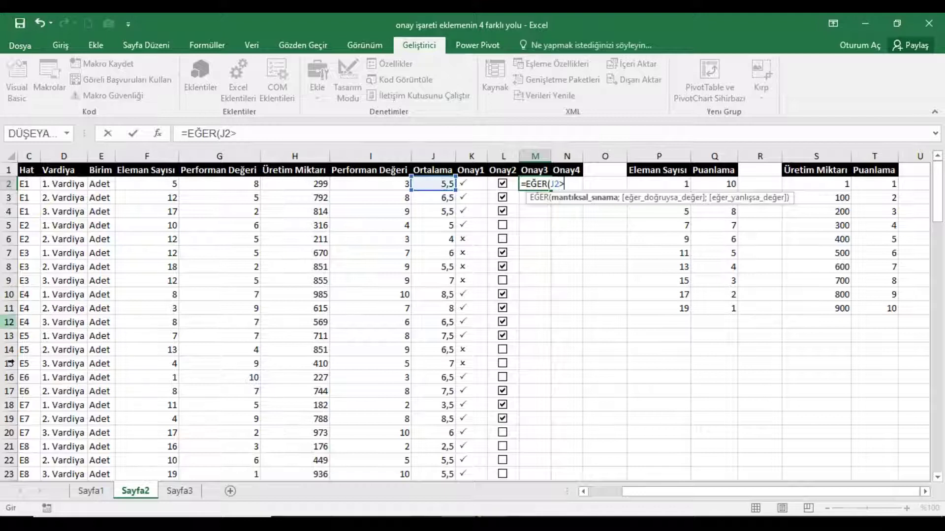
pyautogui.write('7;D')
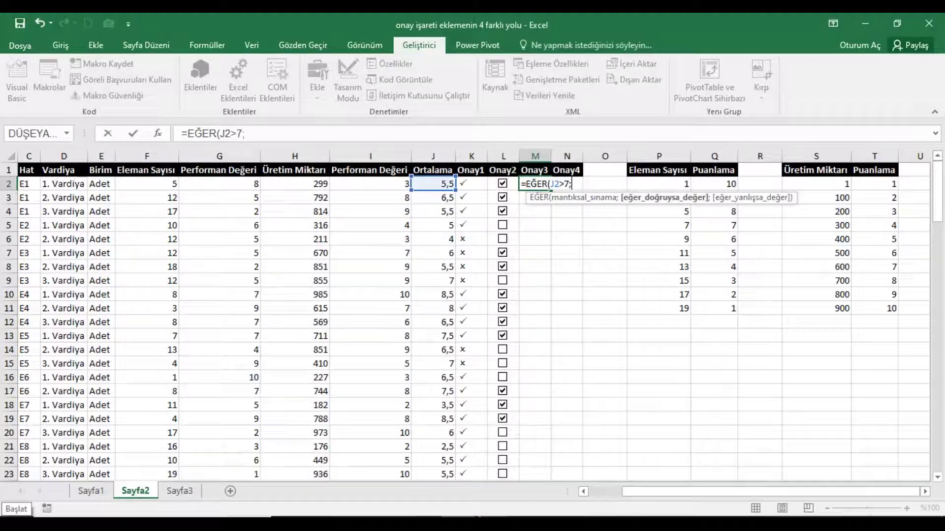
pyautogui.write('AMGA(')
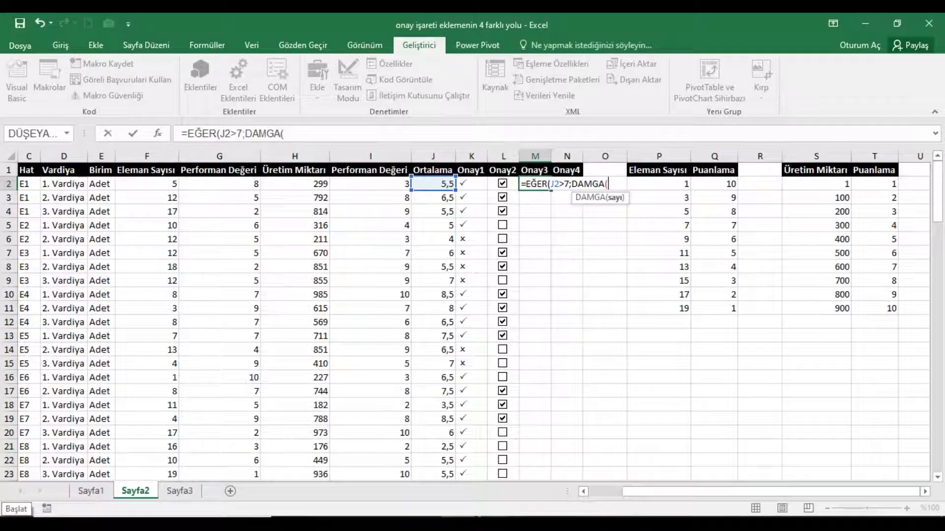
pyautogui.write('252)')
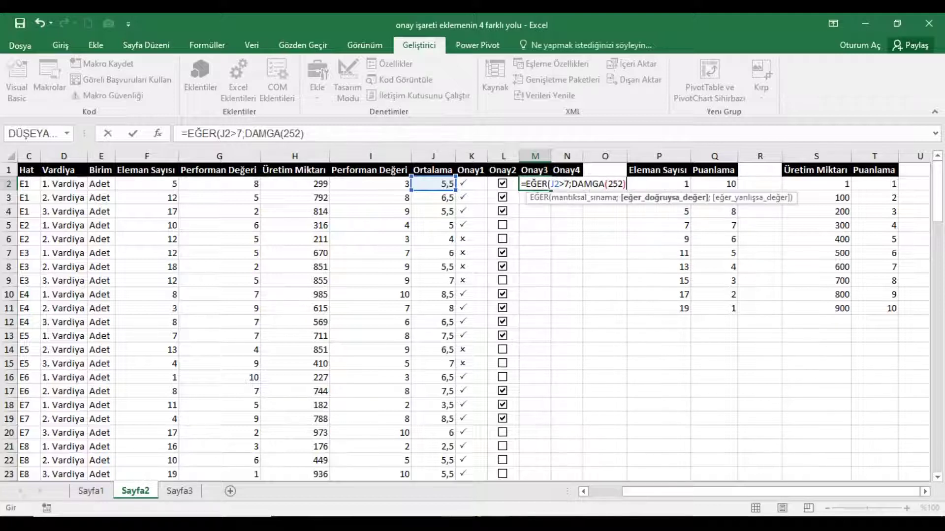
pyautogui.write(';DAMG')
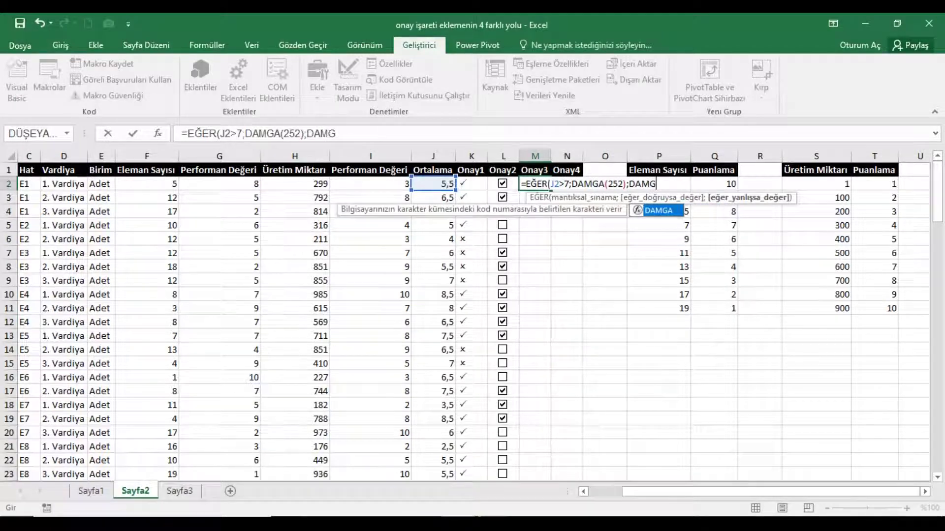
pyautogui.press('Tab')
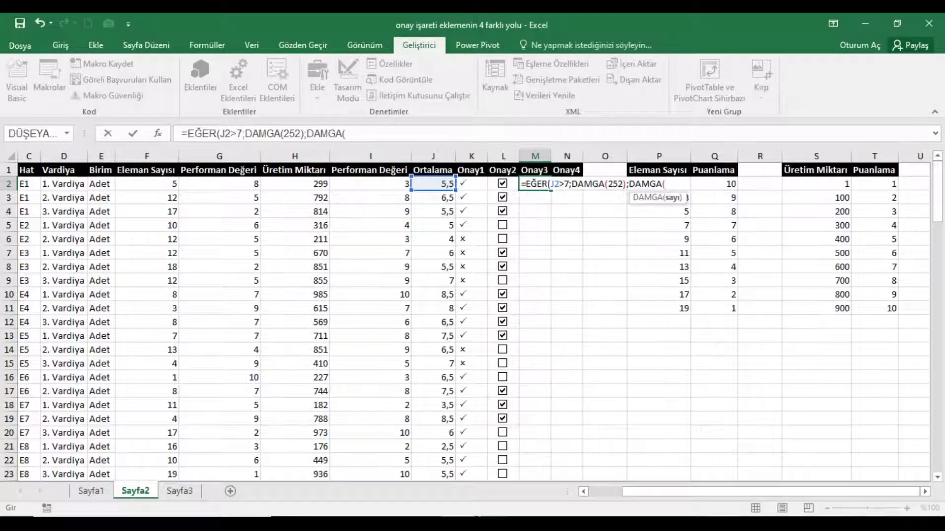
pyautogui.write('1')
pyautogui.write(')')
pyautogui.press('Return')
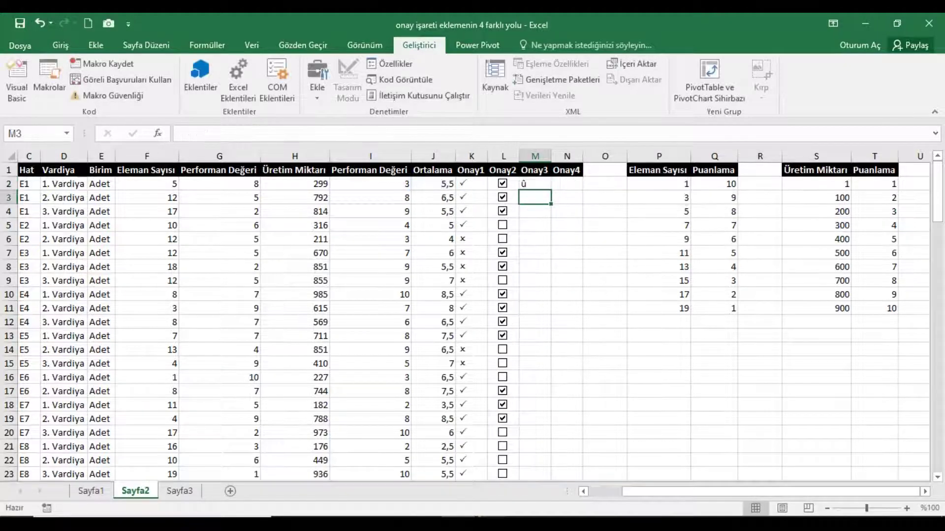
pyautogui.click(541, 185)
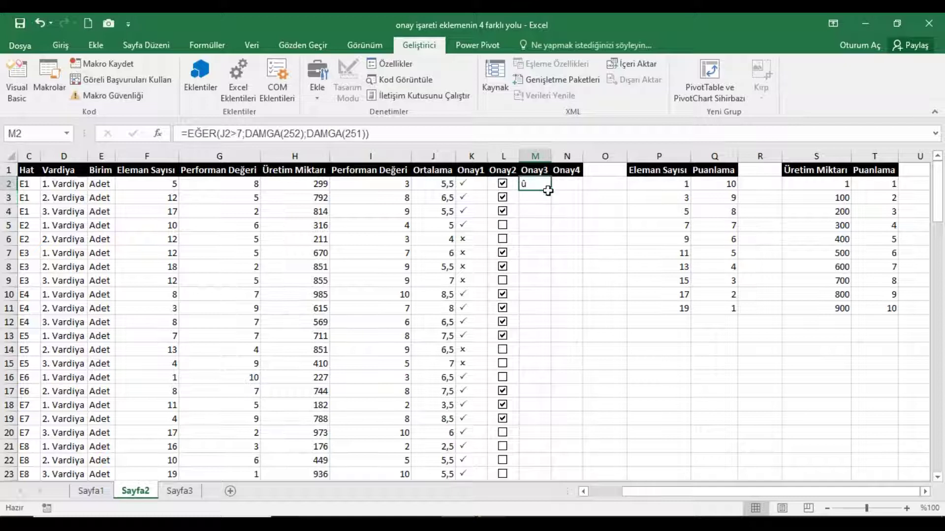
pyautogui.doubleClick(551, 190)
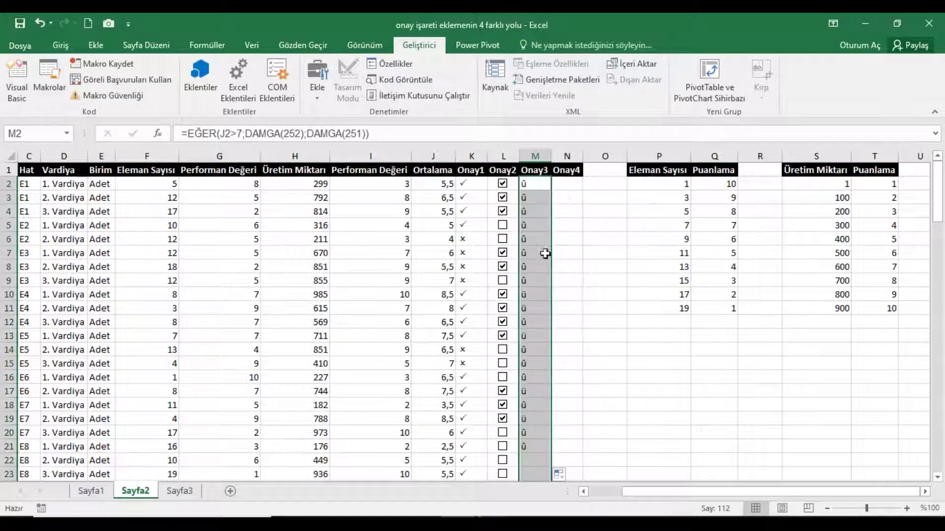
pyautogui.scroll(-11, 546, 275)
pyautogui.scroll(-5, 546, 310)
pyautogui.scroll(-7, 545, 323)
pyautogui.scroll(-13, 545, 327)
pyautogui.scroll(-5, 546, 331)
pyautogui.scroll(6, 546, 331)
pyautogui.scroll(3, 548, 333)
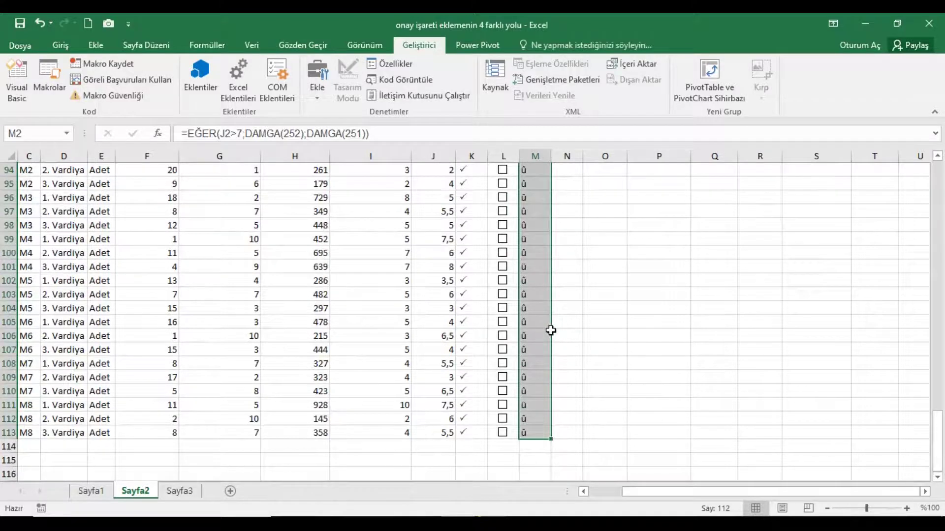
pyautogui.scroll(10, 548, 333)
pyautogui.scroll(6, 549, 330)
pyautogui.scroll(14, 549, 330)
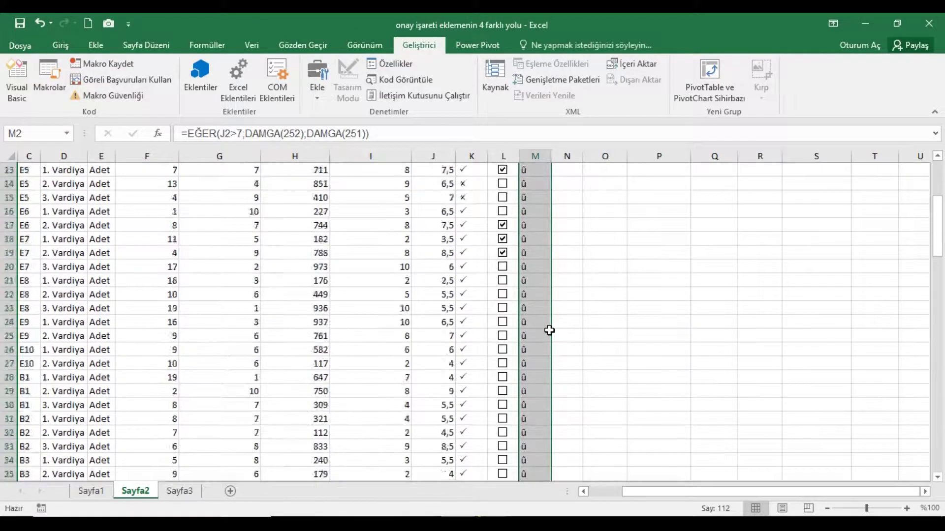
pyautogui.scroll(1, 550, 331)
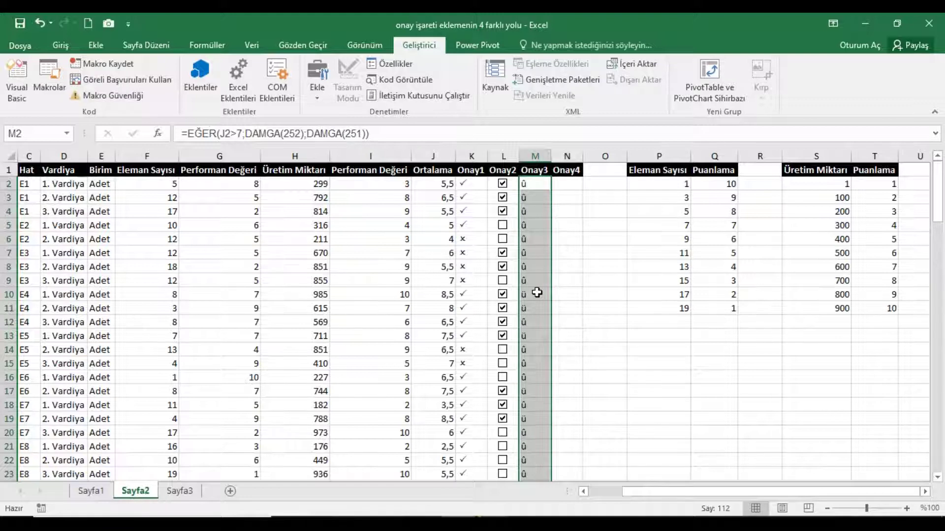
# - Set the Onay3 column M font to Wingdings so ticks and crosses appear
pyautogui.click(60, 44)
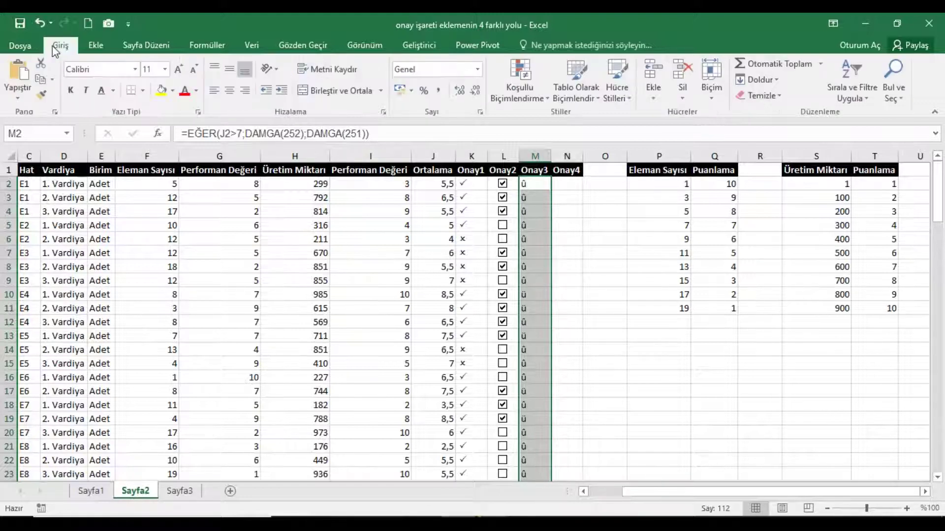
pyautogui.click(134, 69)
pyautogui.scroll(-4, 256, 208)
pyautogui.scroll(-5, 256, 209)
pyautogui.scroll(-20, 255, 208)
pyautogui.click(134, 272)
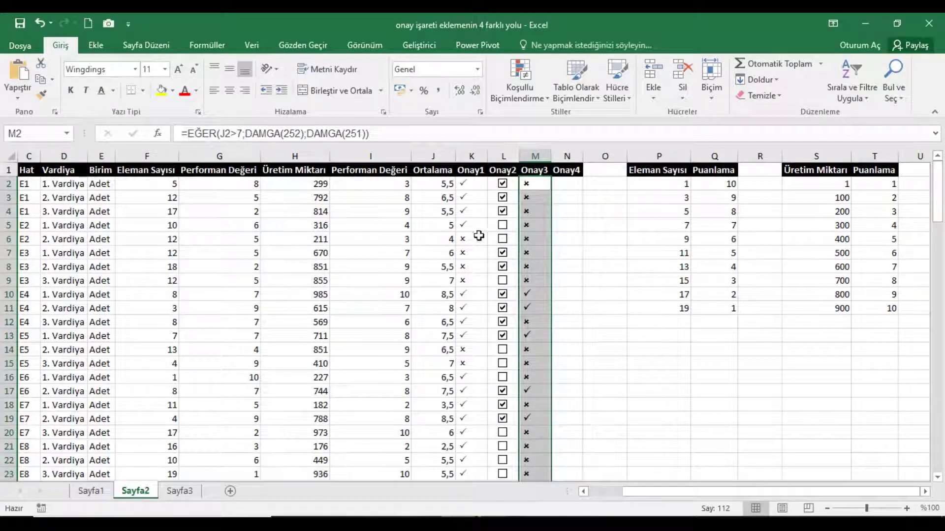
pyautogui.click(445, 156)
pyautogui.click(544, 300)
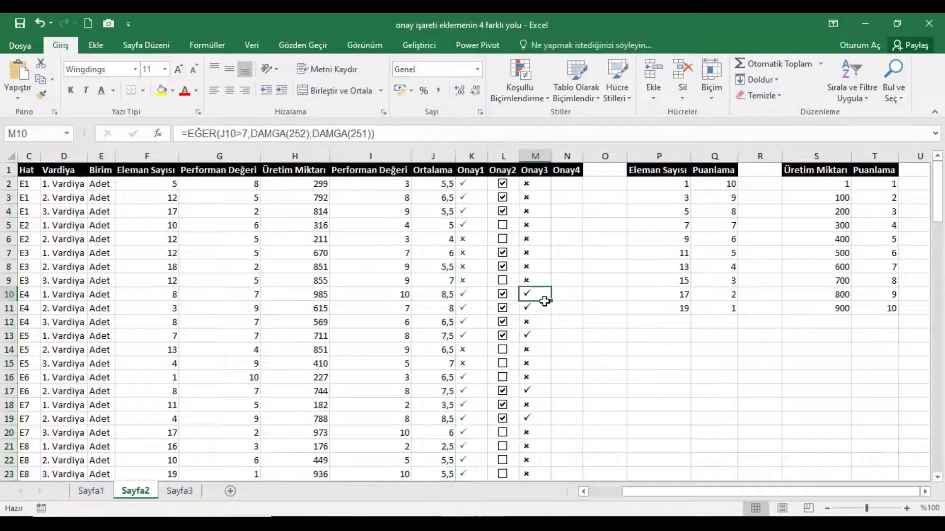
pyautogui.click(538, 156)
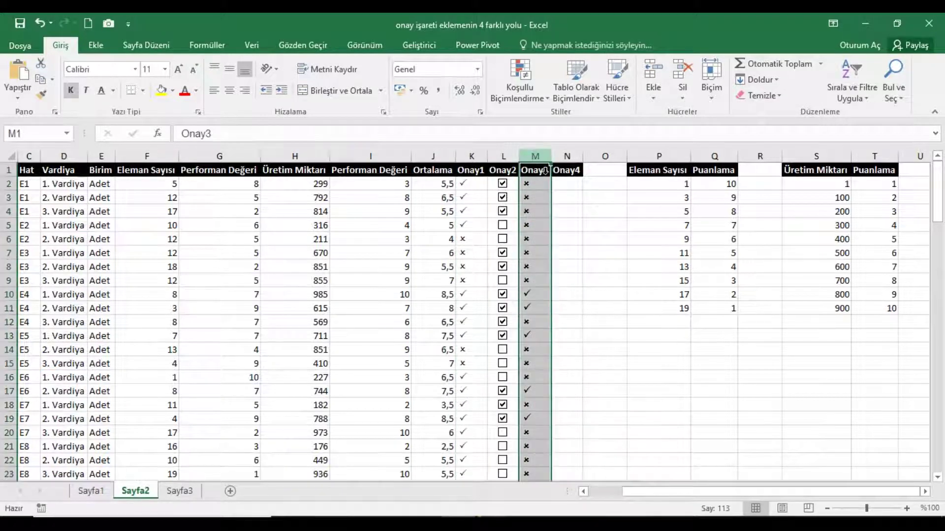
# - Enter =J2 in N2 and fill it down the Onay4 column
pyautogui.click(572, 191)
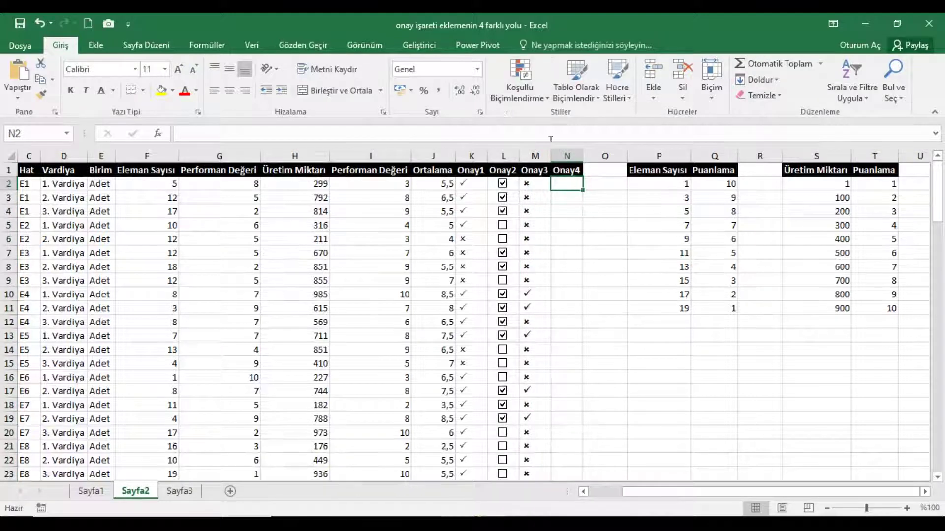
pyautogui.write('=')
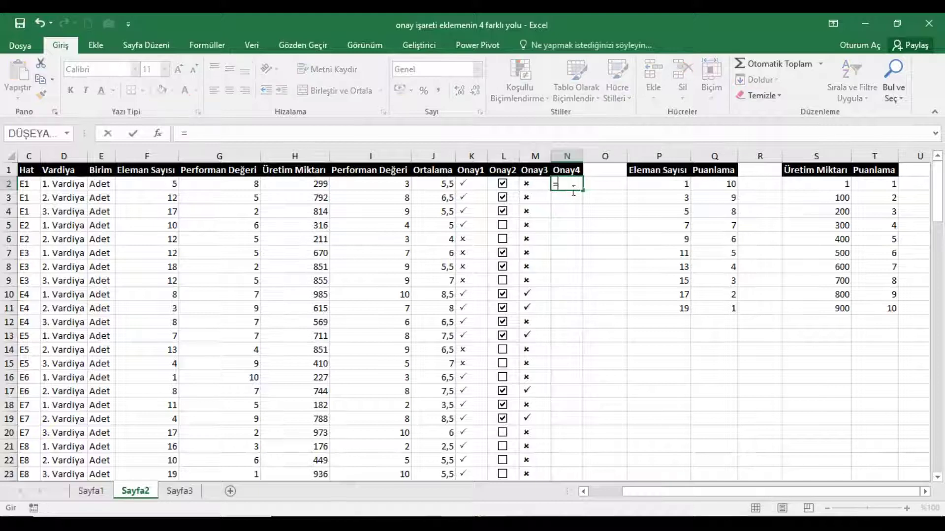
pyautogui.press('Left')
pyautogui.press('Left')
pyautogui.press('Left')
pyautogui.press('Left')
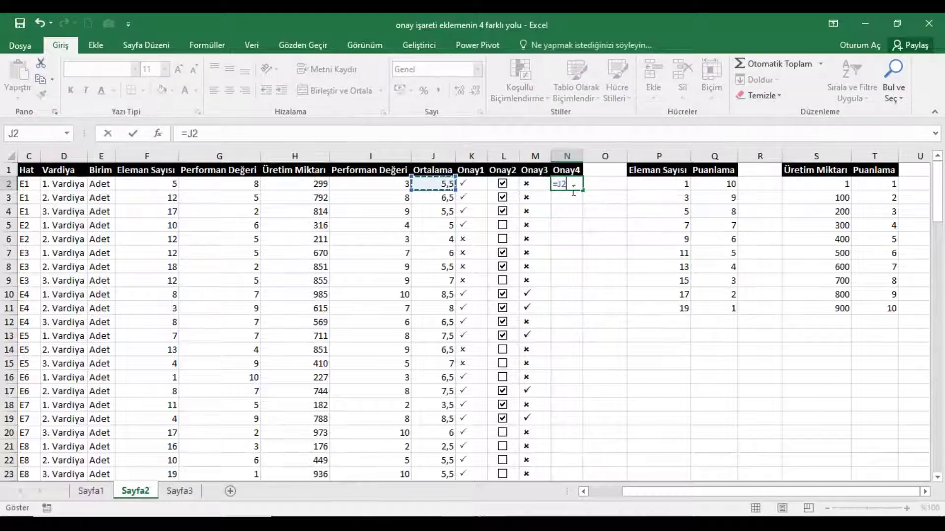
pyautogui.press('Return')
pyautogui.click(571, 189)
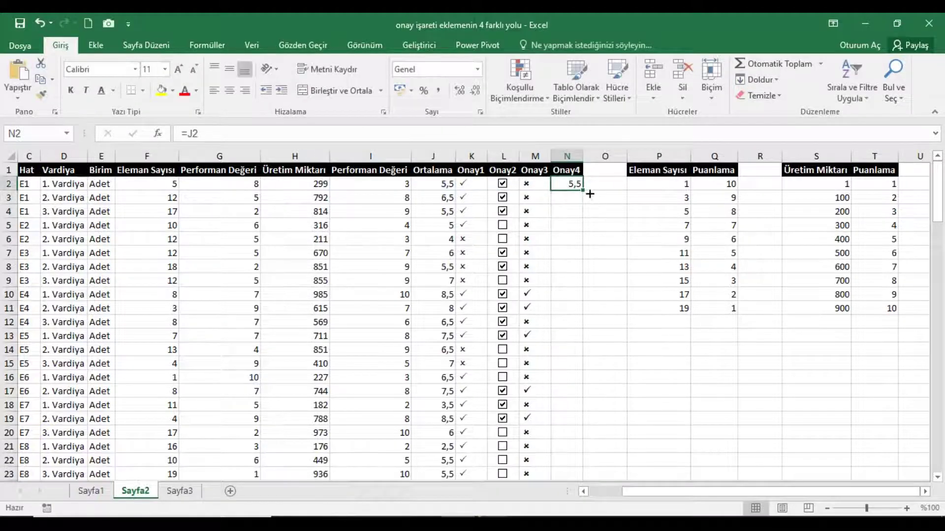
pyautogui.doubleClick(582, 191)
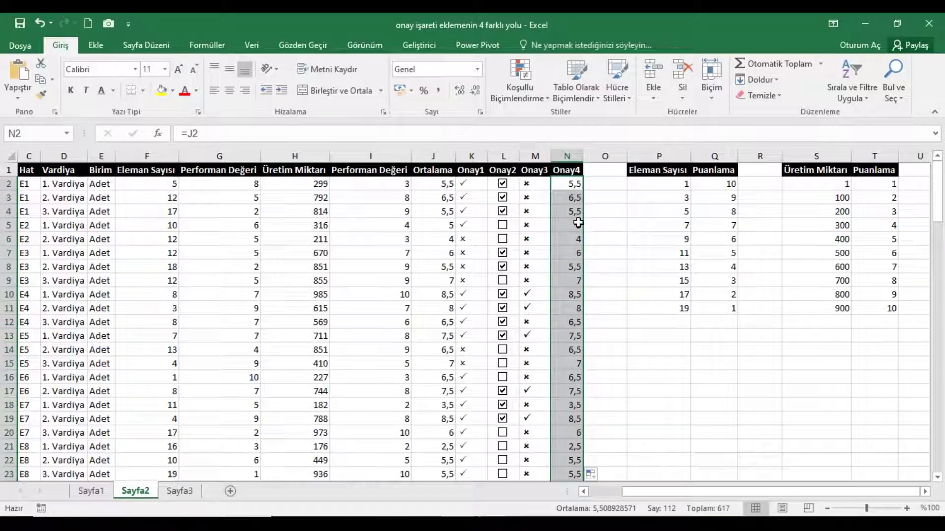
# - Start a Yeni Kural with Simge Kümeleri format style and the X/!/check icon style
pyautogui.click(521, 93)
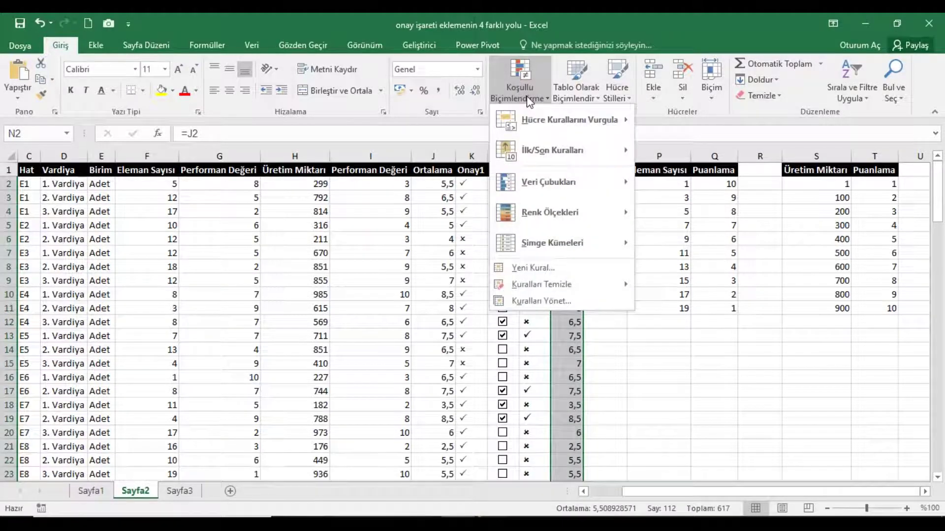
pyautogui.click(532, 267)
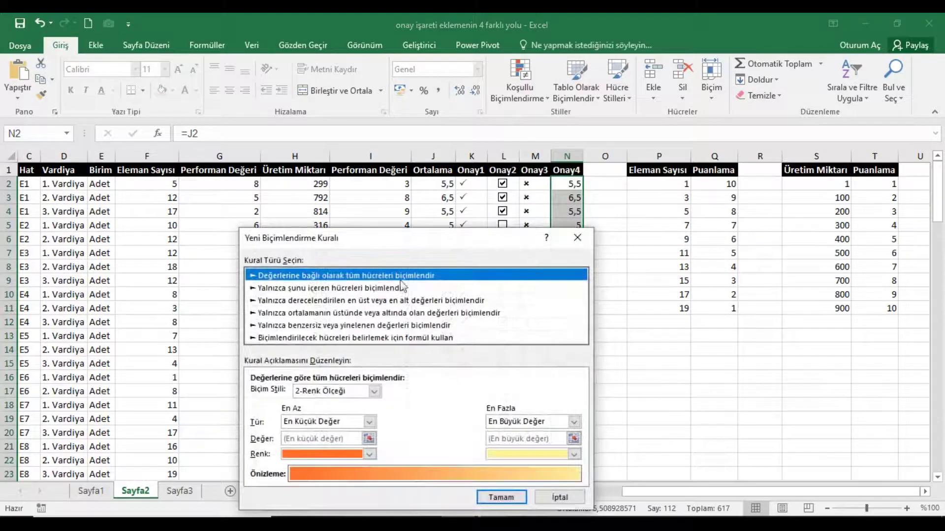
pyautogui.moveTo(361, 239); pyautogui.dragTo(370, 199)
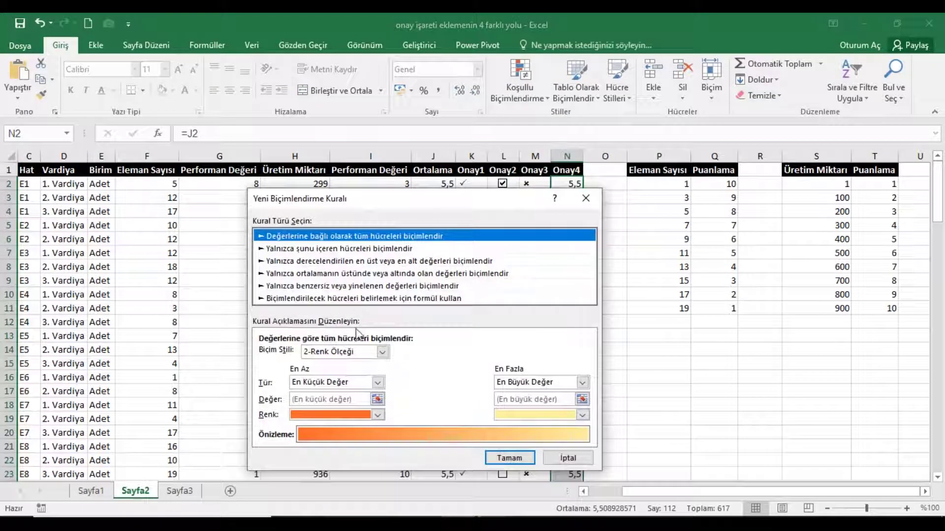
pyautogui.click(382, 352)
pyautogui.click(345, 392)
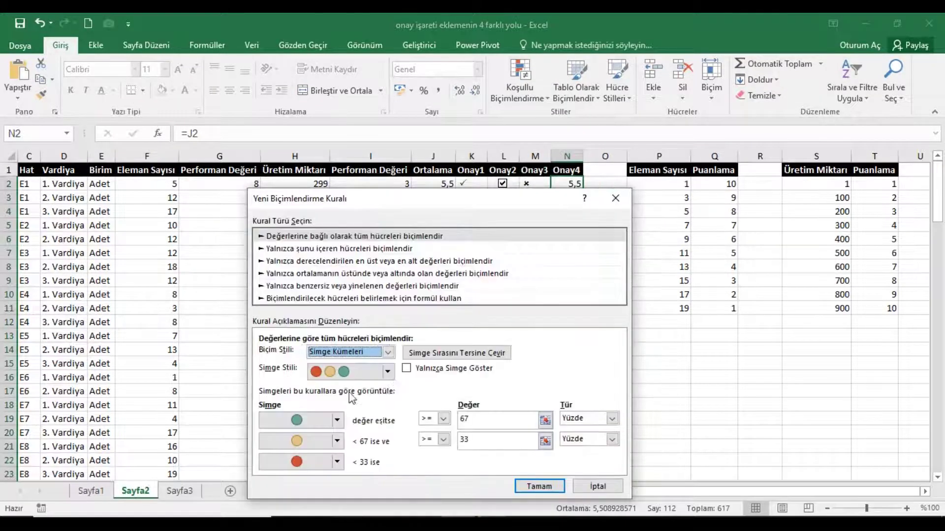
pyautogui.click(388, 372)
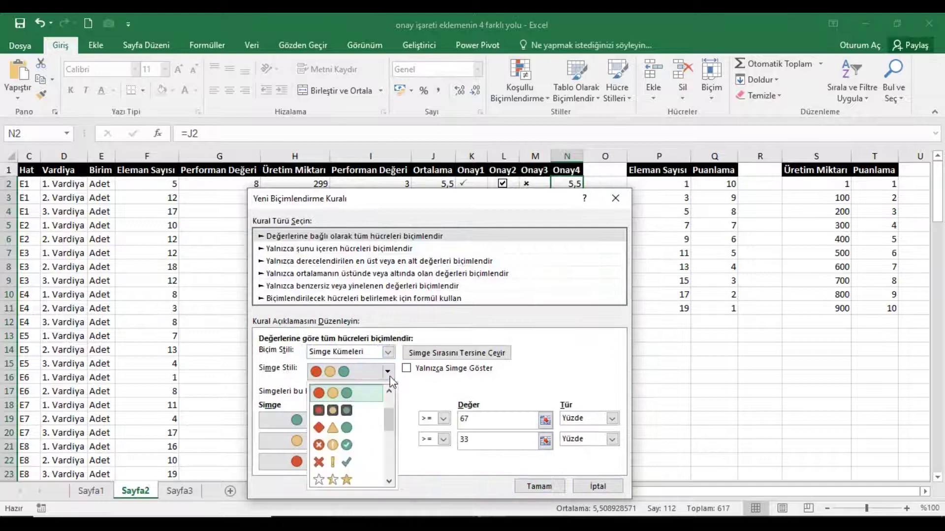
pyautogui.click(352, 466)
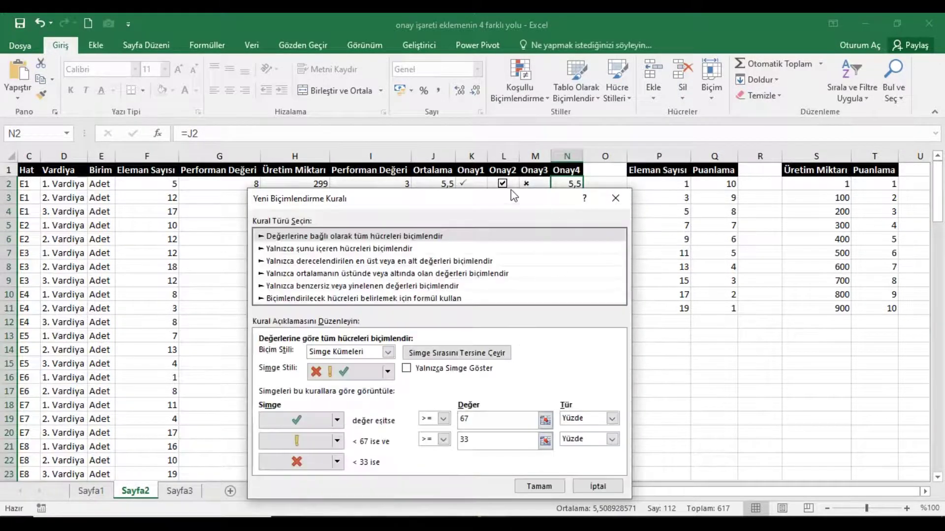
pyautogui.moveTo(513, 196); pyautogui.dragTo(503, 124)
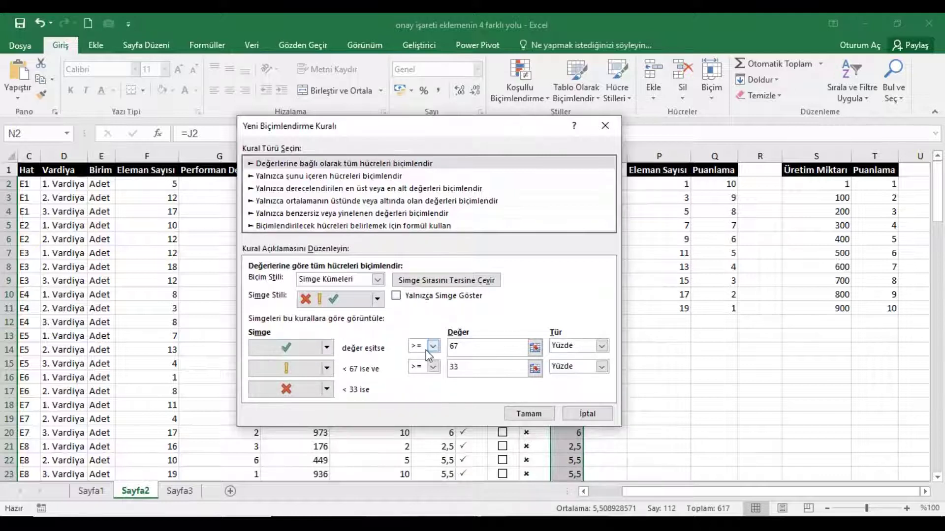
# - Set both icon thresholds to the number 7 (Sayı type) and confirm the rule with Tamam
pyautogui.moveTo(461, 350); pyautogui.dragTo(443, 348)
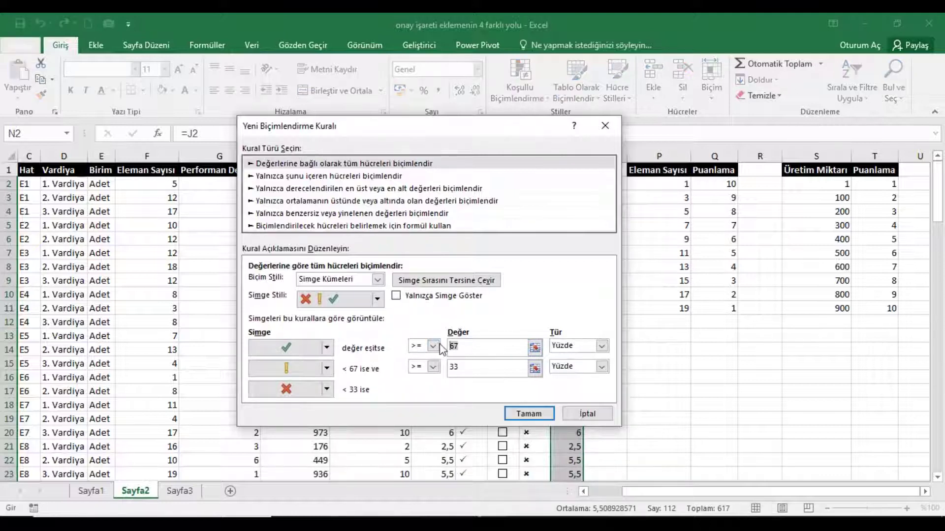
pyautogui.write('5')
pyautogui.click(602, 346)
pyautogui.click(577, 362)
pyautogui.click(465, 350)
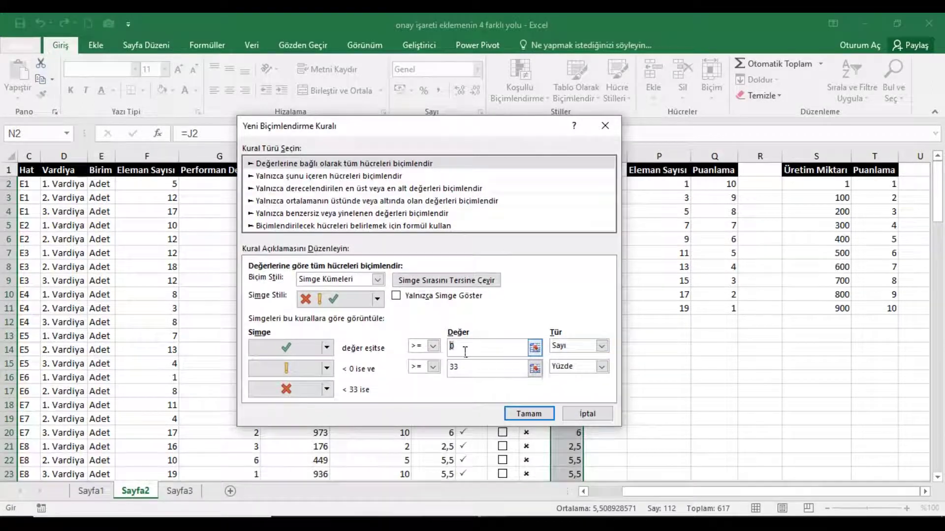
pyautogui.write('7')
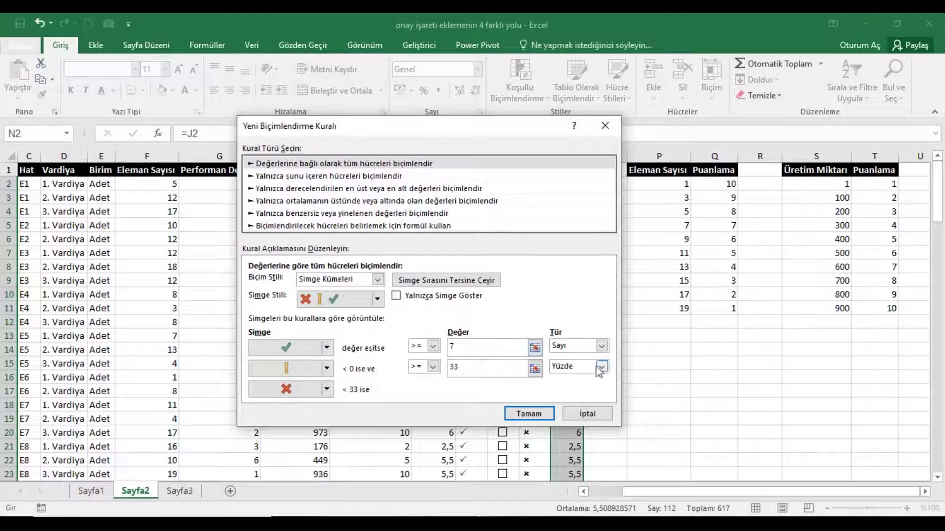
pyautogui.click(601, 367)
pyautogui.click(579, 379)
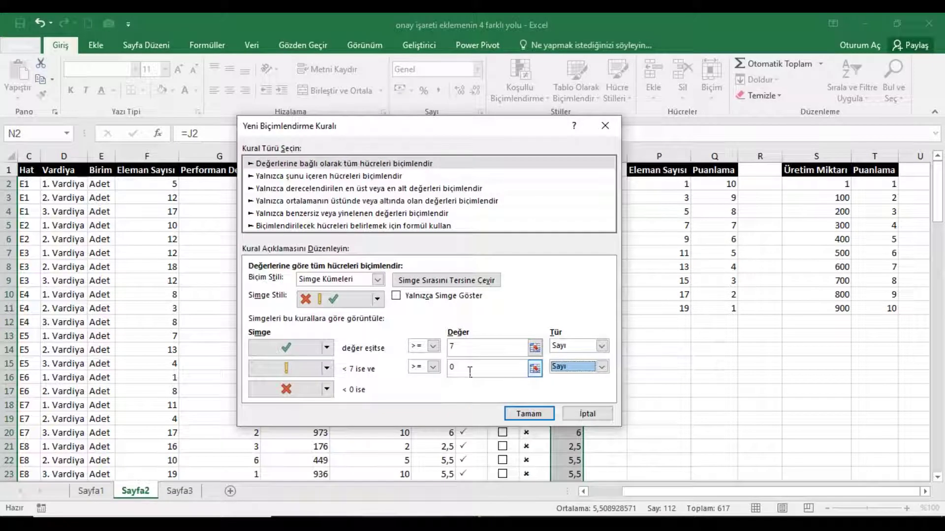
pyautogui.click(476, 375)
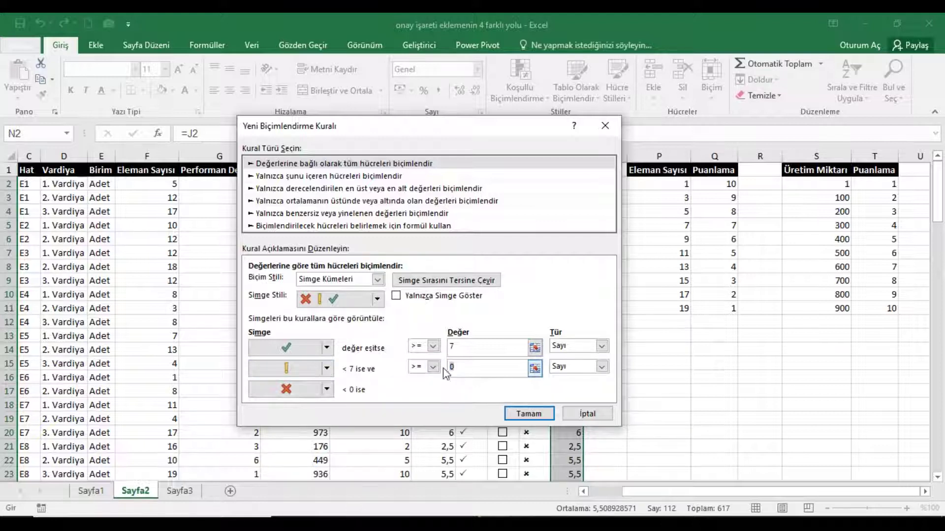
pyautogui.write('7')
pyautogui.click(524, 415)
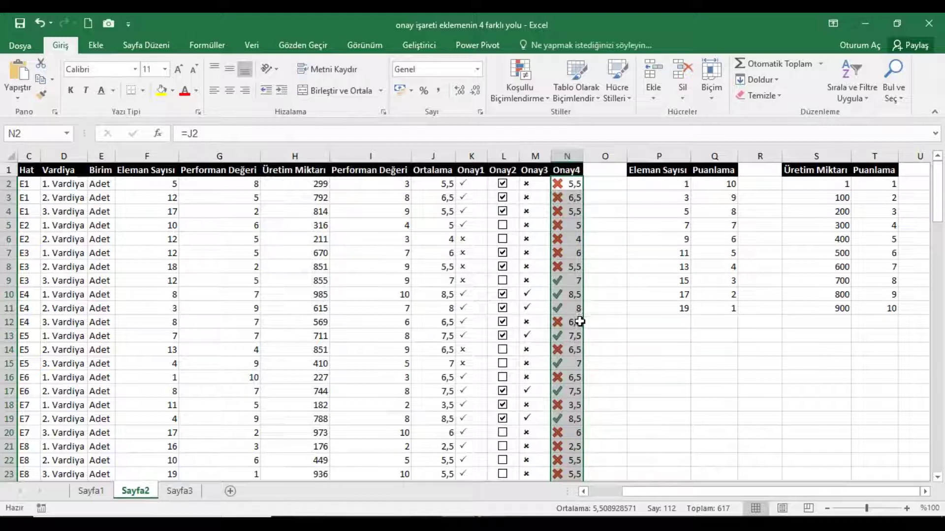
pyautogui.click(520, 79)
pyautogui.click(530, 303)
pyautogui.click(337, 260)
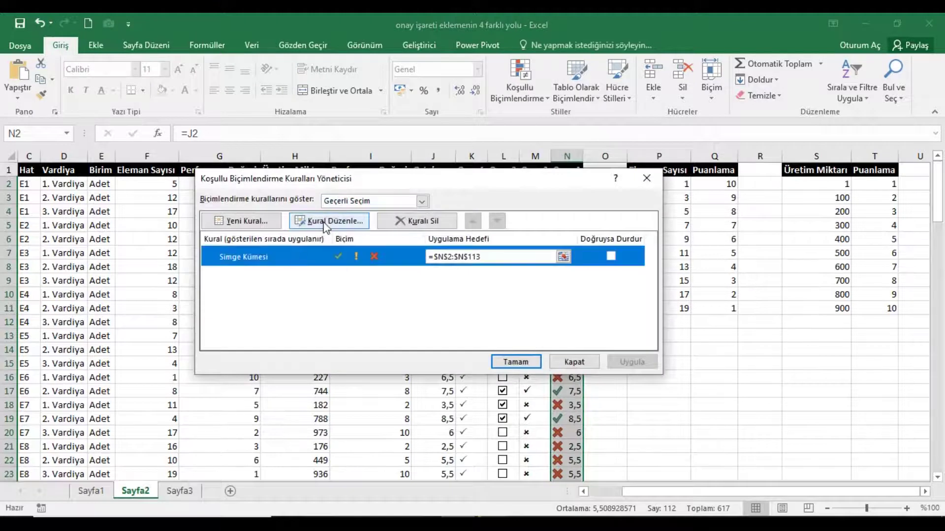
pyautogui.click(327, 218)
pyautogui.doubleClick(452, 367)
pyautogui.write('4')
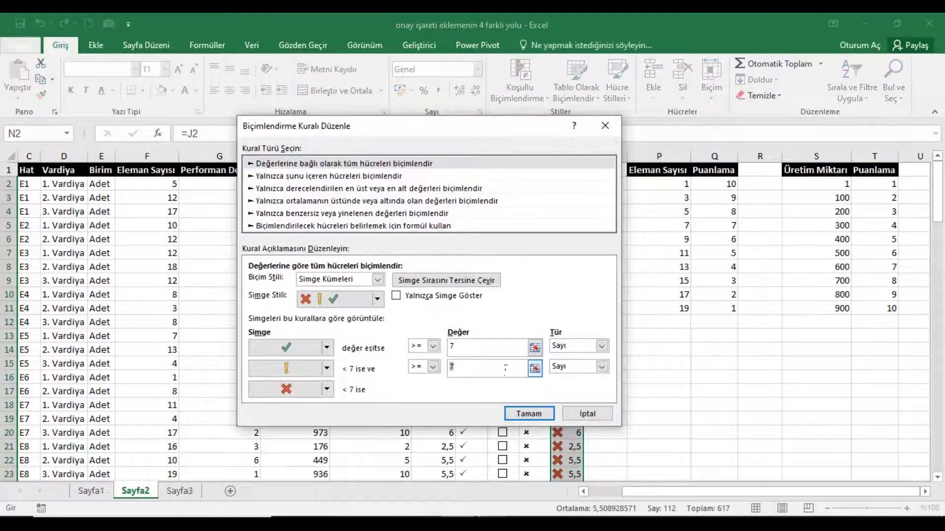
pyautogui.click(529, 415)
pyautogui.click(632, 363)
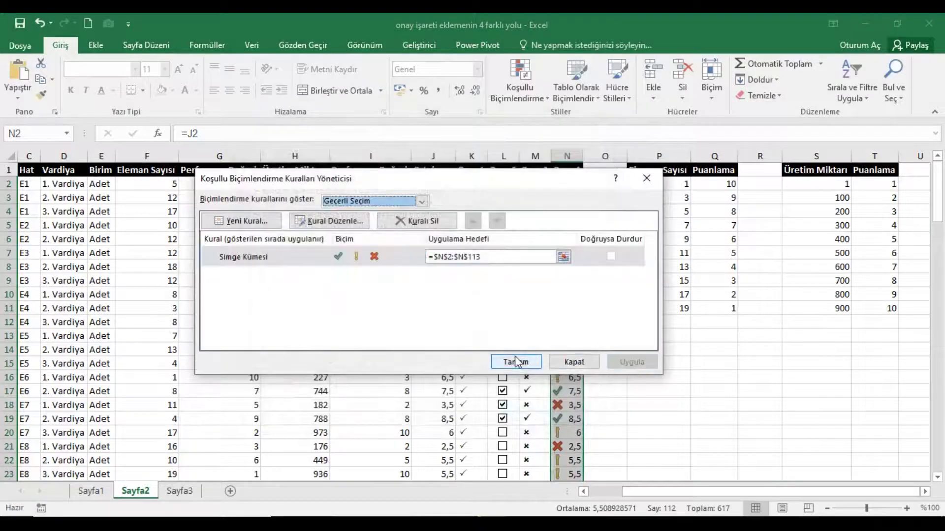
pyautogui.click(518, 361)
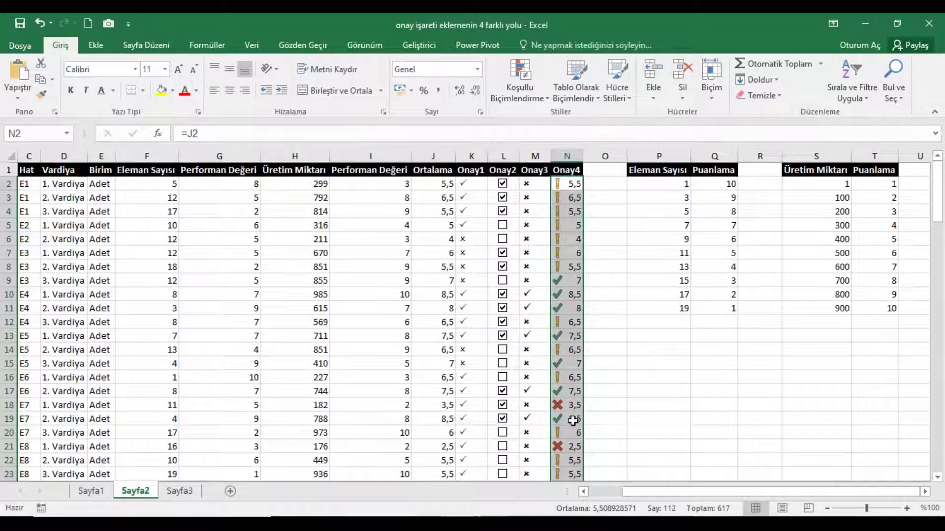
pyautogui.click(521, 81)
pyautogui.click(542, 311)
pyautogui.click(328, 221)
pyautogui.write('7')
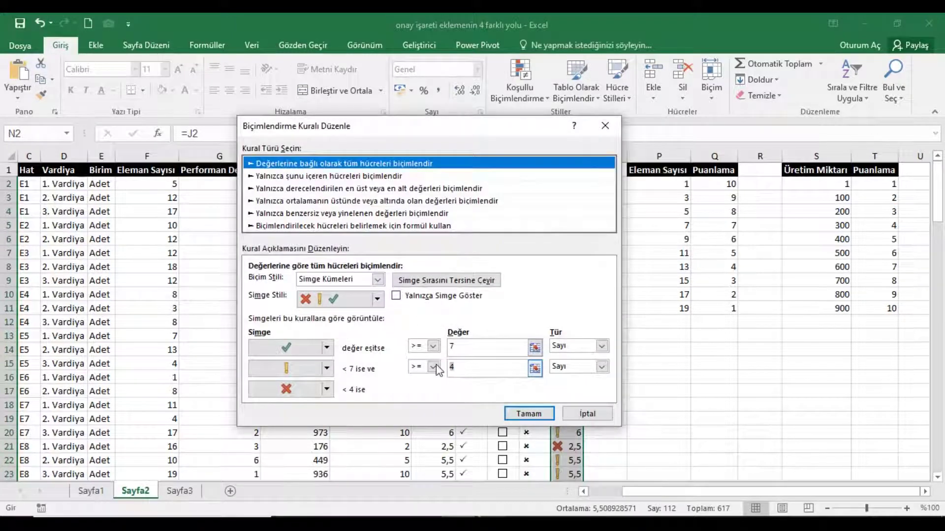
pyautogui.click(506, 413)
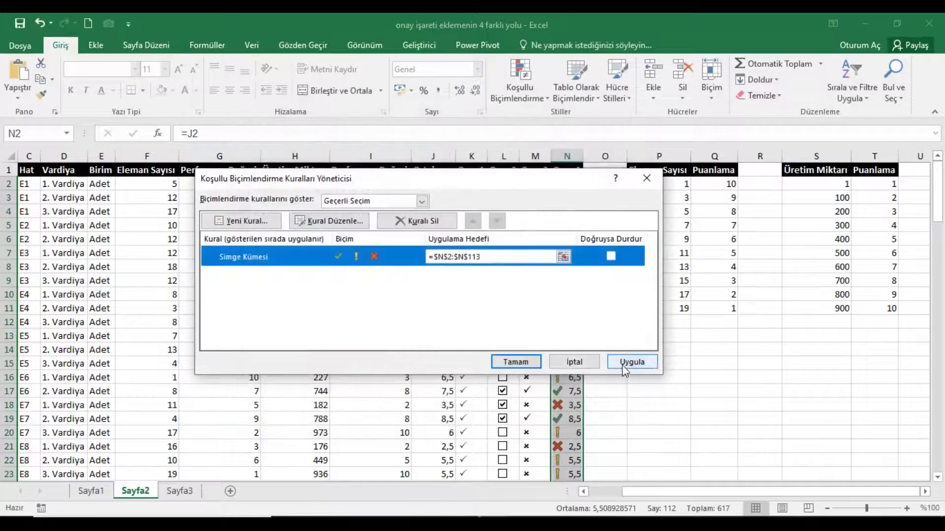
pyautogui.click(515, 362)
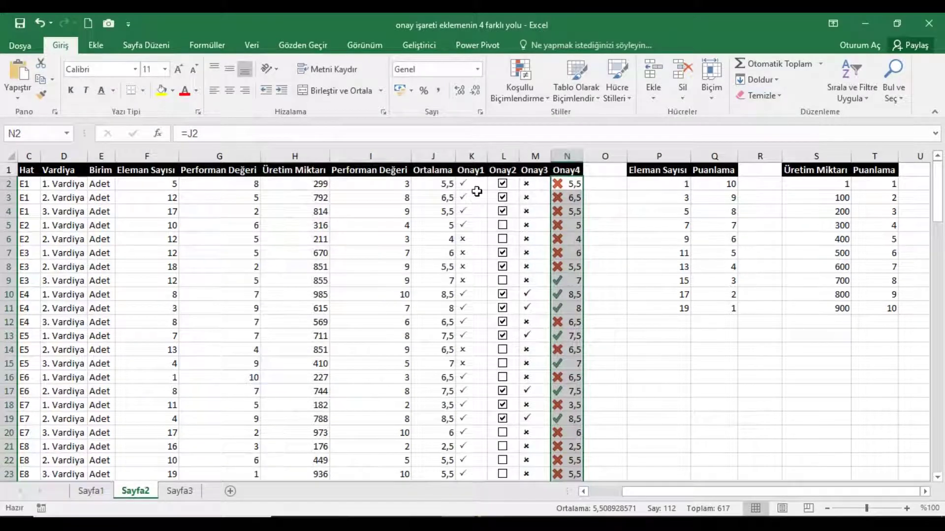
# - Edit the Onay4 icon-set rule to tick Yalnızca Simge Göster and apply it
pyautogui.click(521, 82)
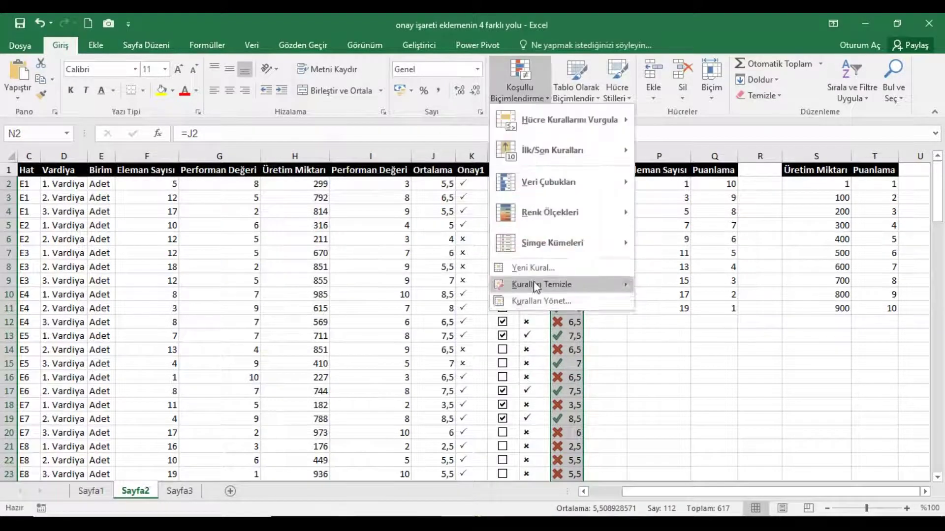
pyautogui.click(536, 301)
pyautogui.click(336, 226)
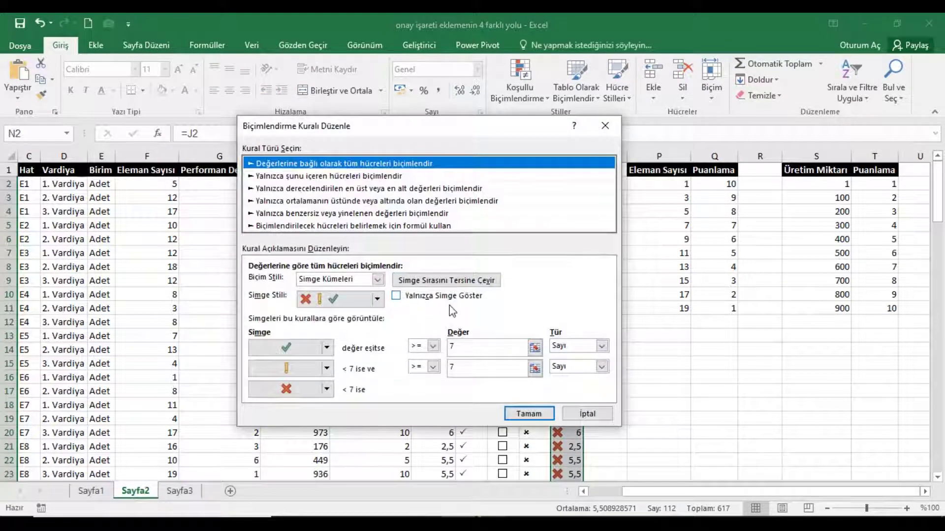
pyautogui.click(396, 296)
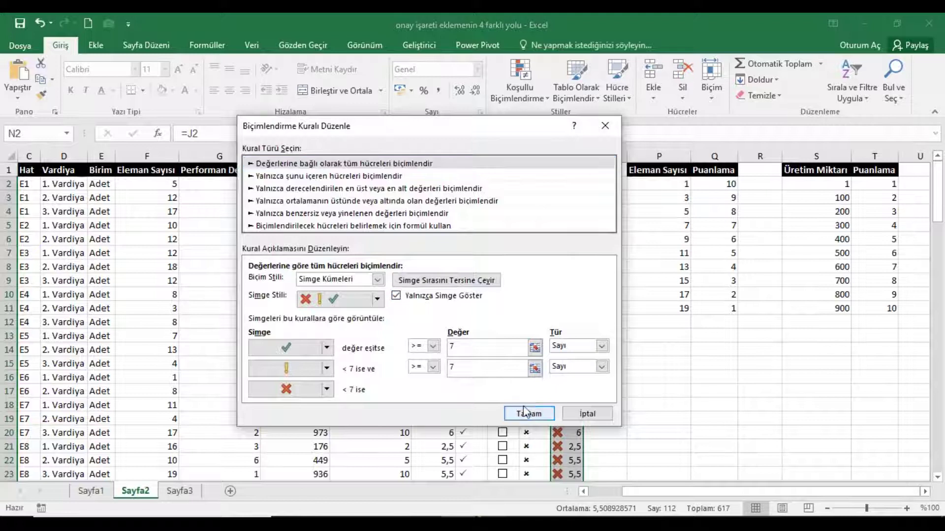
pyautogui.click(524, 413)
pyautogui.click(632, 361)
pyautogui.click(510, 361)
pyautogui.click(43, 165)
pyautogui.hotkey('ctrl', 'a')
pyautogui.hotkey('ctrl', 'a')
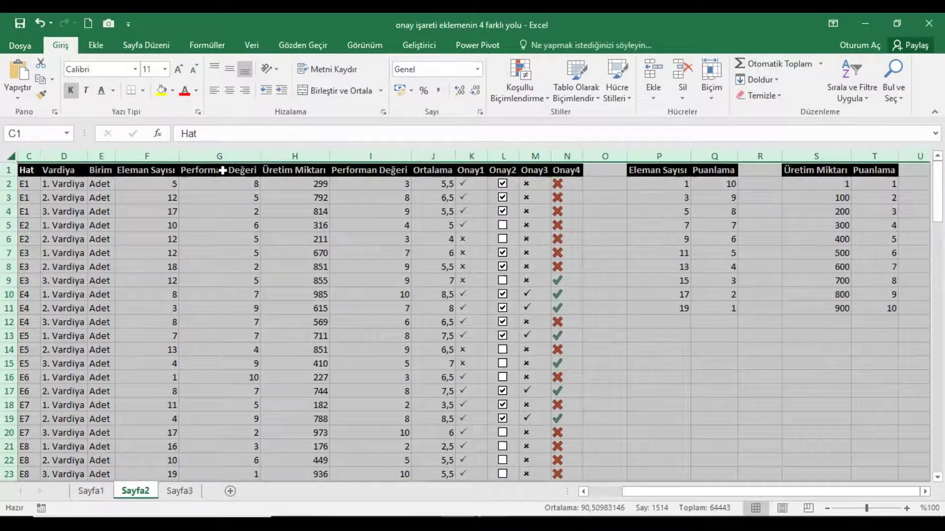
# - Enter =RASTGELEARADA(1;10) in J2 and fill it down the whole Ortalama column
pyautogui.click(222, 170)
pyautogui.moveTo(717, 491); pyautogui.dragTo(685, 491)
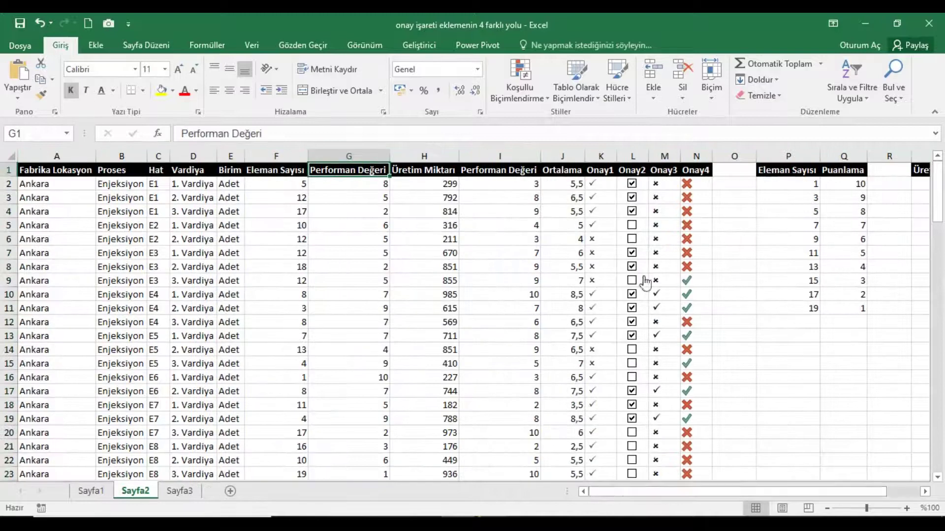
pyautogui.click(579, 186)
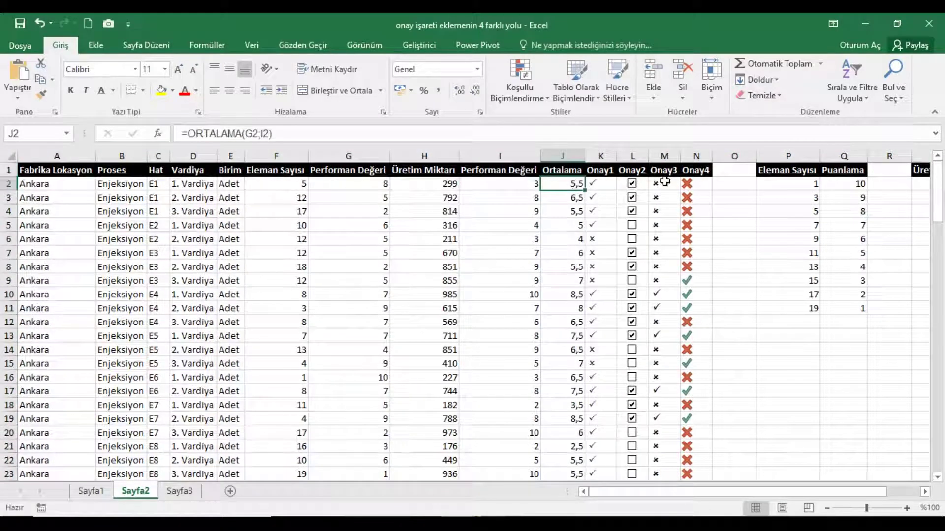
pyautogui.moveTo(665, 156); pyautogui.dragTo(696, 156)
pyautogui.click(579, 185)
pyautogui.write('=')
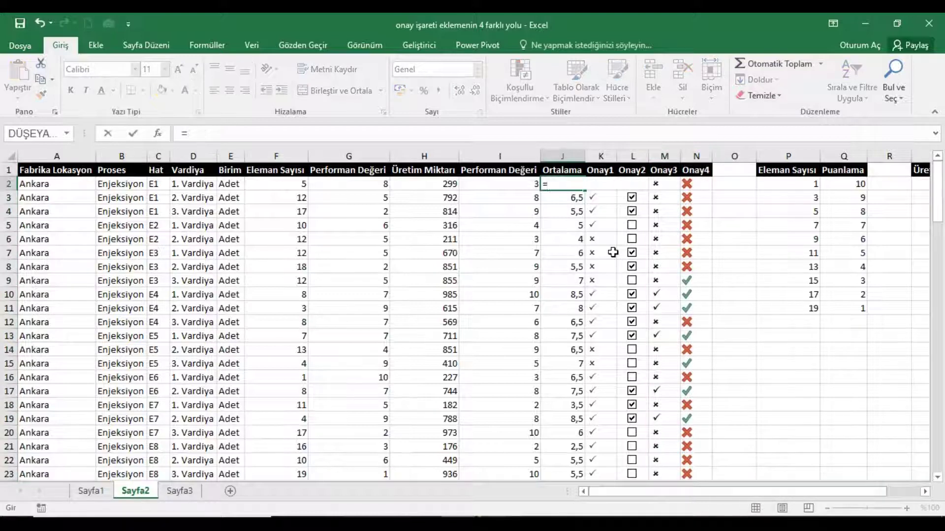
pyautogui.write('RAS')
pyautogui.press('Tab')
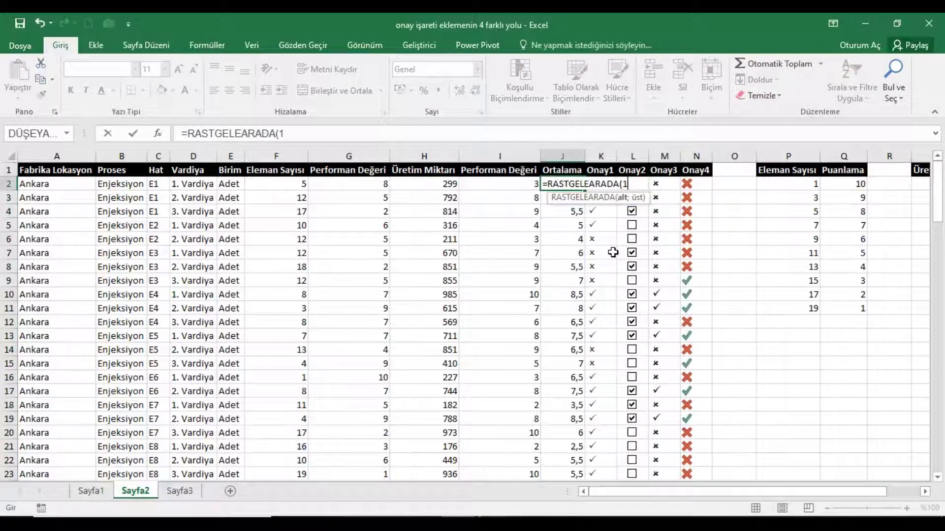
pyautogui.write('10)')
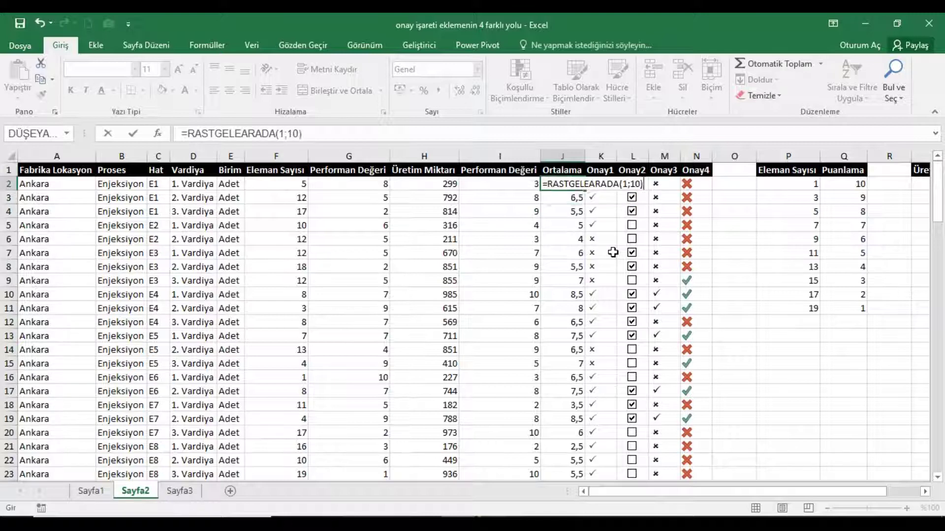
pyautogui.press('Return')
pyautogui.press('Up')
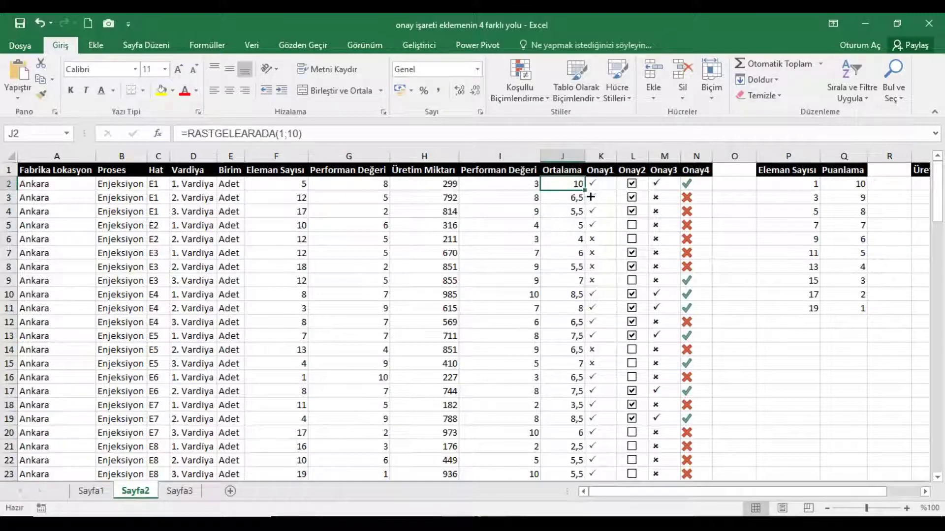
pyautogui.doubleClick(591, 197)
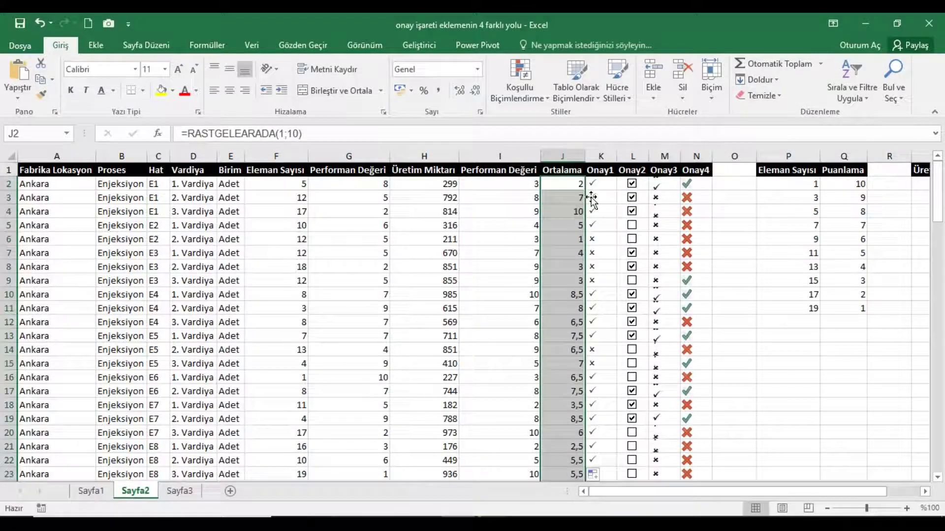
# - Run Şimdi Hesapla from the Formüller tab repeatedly to reshuffle the random Ortalama values and Onay marks
pyautogui.click(207, 45)
pyautogui.click(821, 70)
pyautogui.click(820, 70)
pyautogui.click(820, 70)
pyautogui.click(820, 71)
pyautogui.click(819, 69)
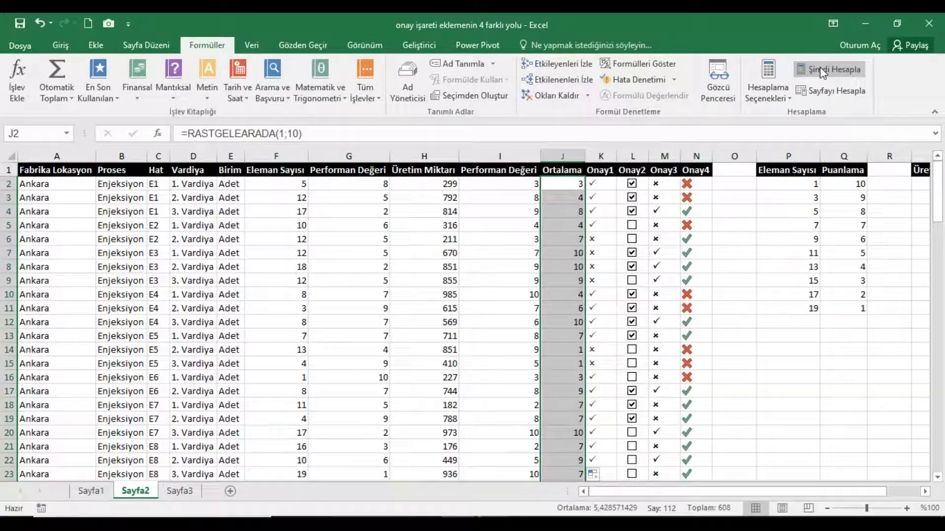
pyautogui.click(820, 69)
pyautogui.click(820, 68)
pyautogui.click(820, 69)
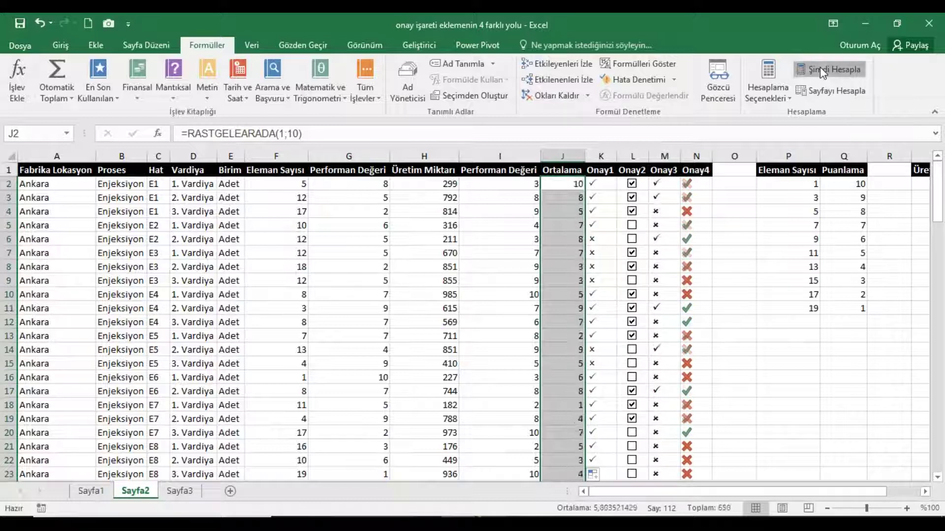
pyautogui.click(820, 69)
pyautogui.click(820, 68)
pyautogui.click(819, 69)
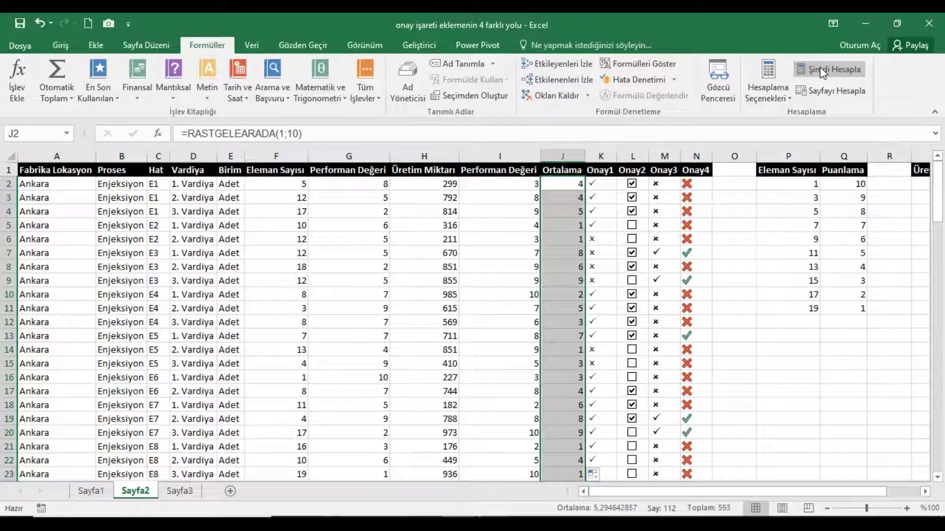